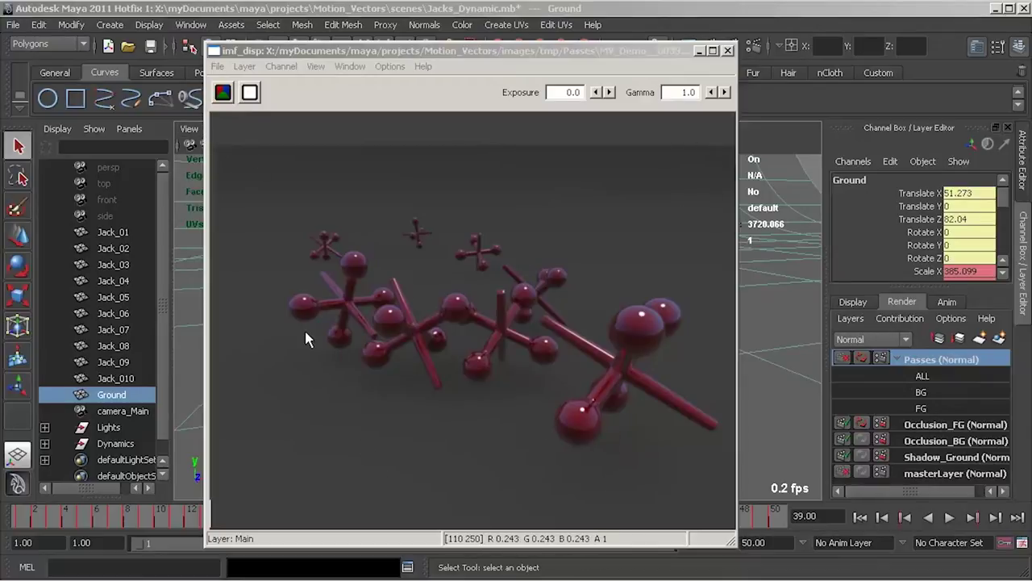
View the rendered image's BG_Beauty, FG_Beauty and ALL_Mv2DNorm layers one after another
{"action": "left_click", "coordinate": [247, 63]}
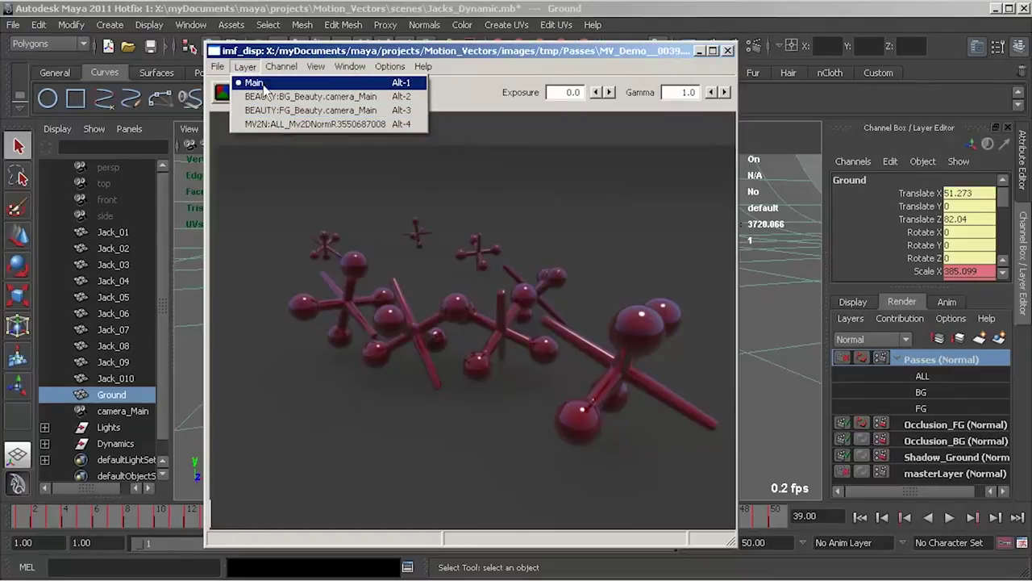
{"action": "left_click", "coordinate": [274, 96]}
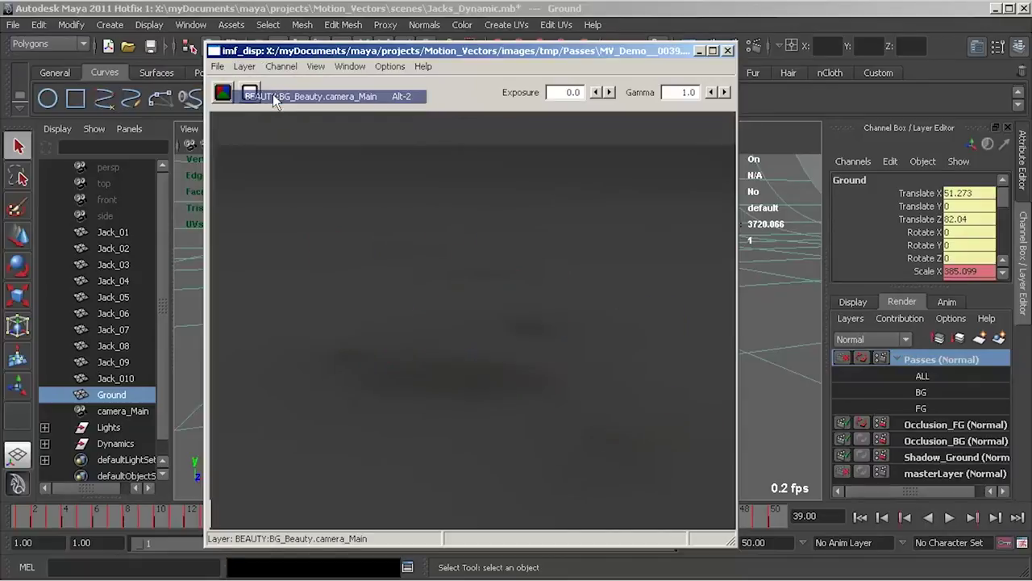
{"action": "left_click", "coordinate": [247, 66]}
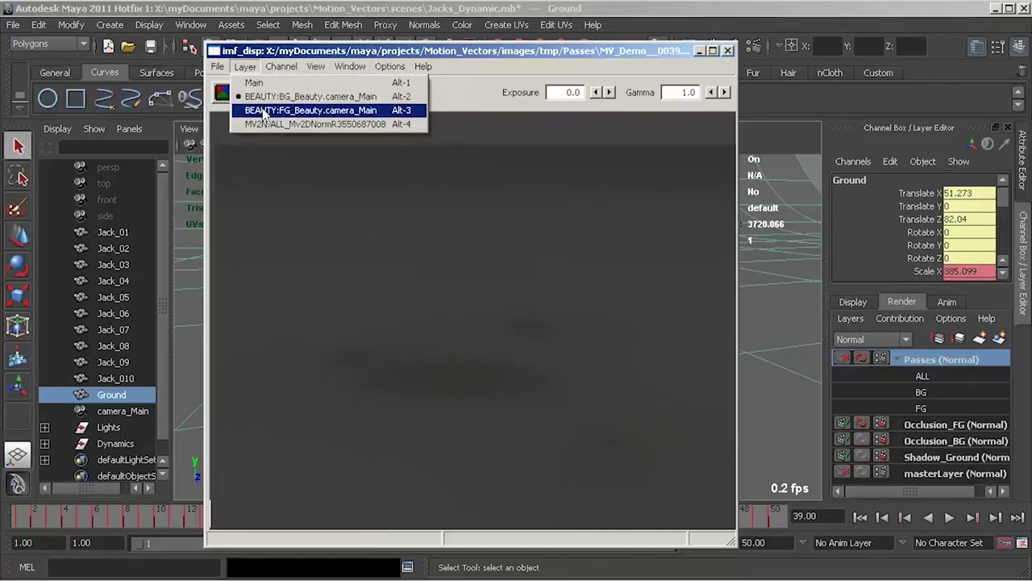
{"action": "left_click", "coordinate": [274, 110]}
{"action": "left_click", "coordinate": [246, 66]}
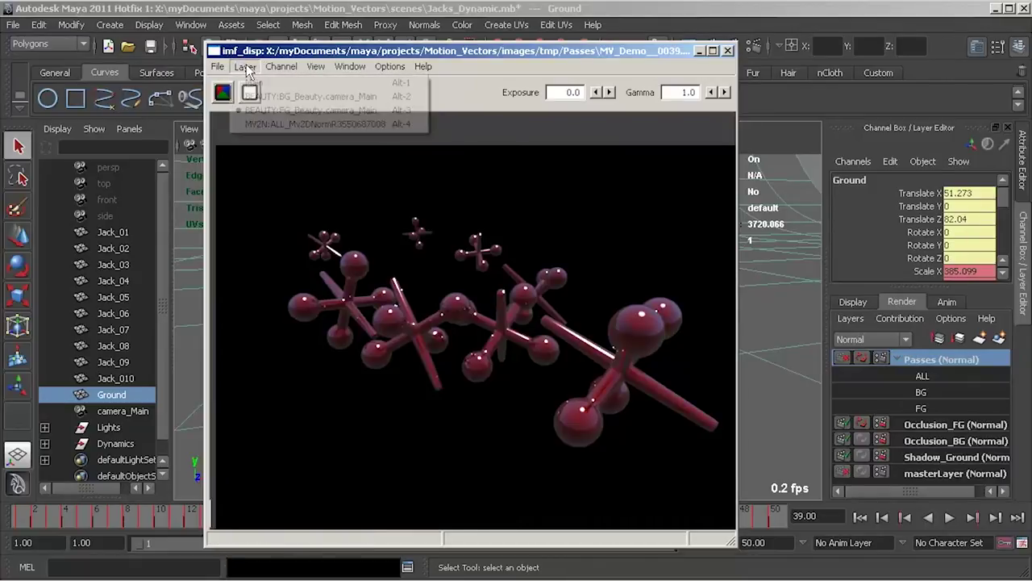
{"action": "left_click", "coordinate": [301, 124]}
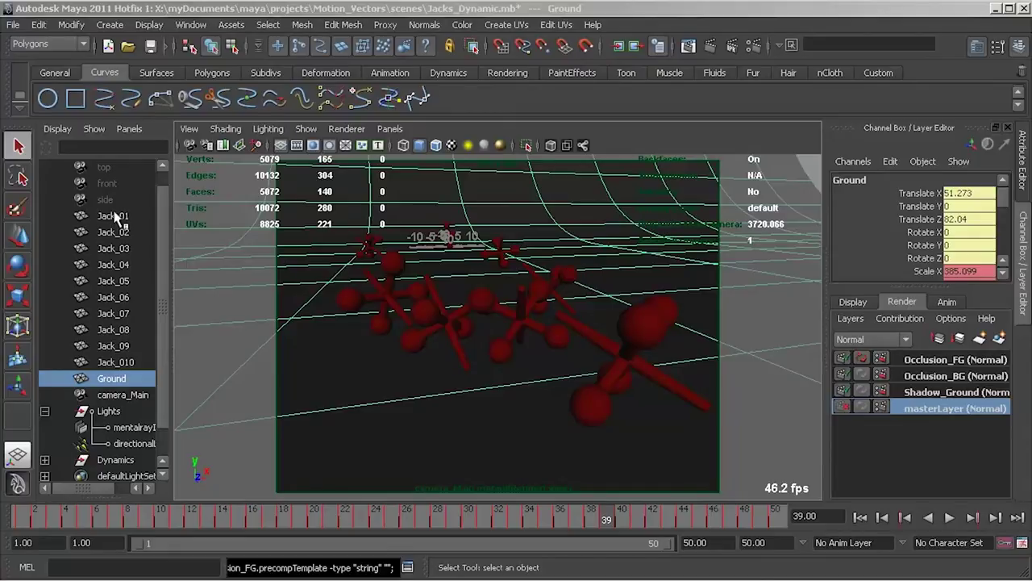
Create a render layer named Passes containing Jack_01 through Jack_010, Ground, camera_Main and both lights
{"action": "left_click_drag", "start_coordinate": [113, 219], "coordinate": [129, 401]}
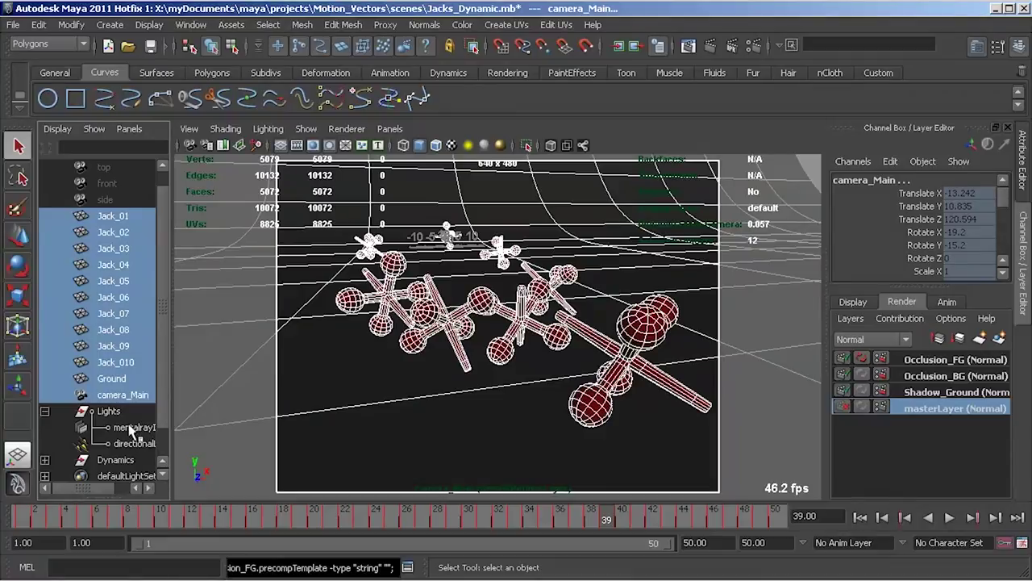
{"action": "left_click", "coordinate": [133, 427], "text": "ctrl"}
{"action": "left_click", "coordinate": [136, 443], "text": "ctrl"}
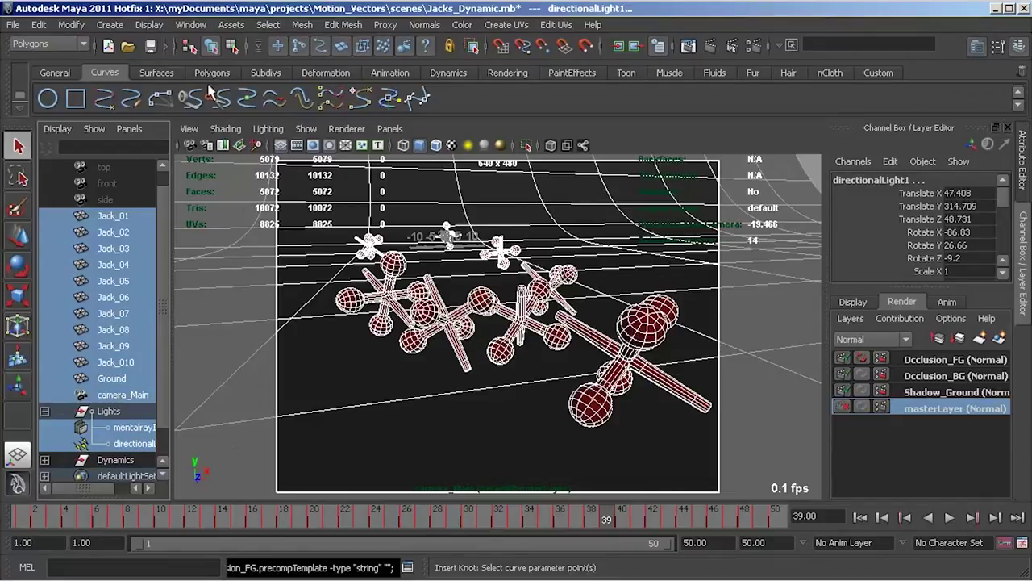
{"action": "left_click", "coordinate": [1000, 342]}
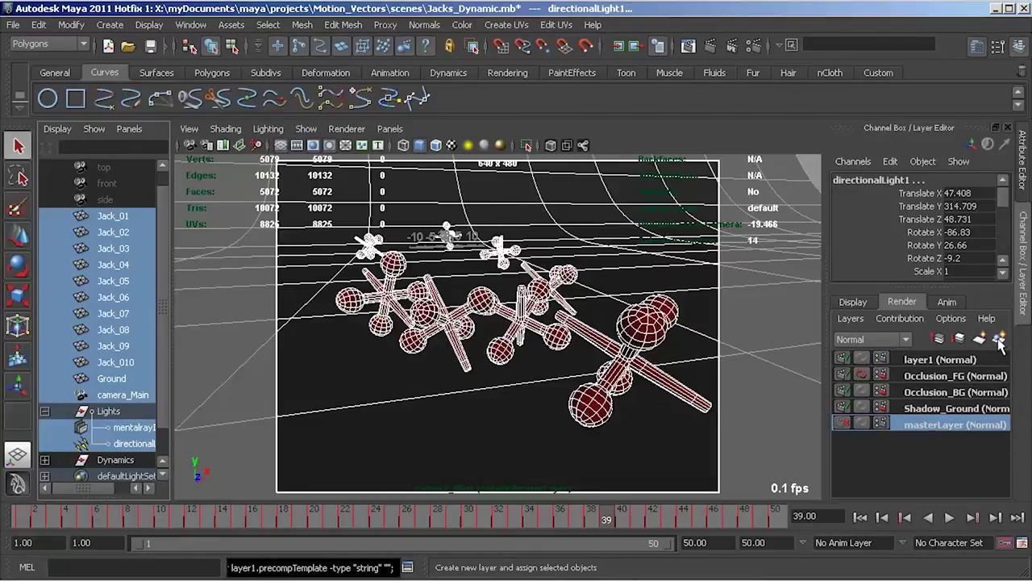
{"action": "double_click", "coordinate": [922, 361]}
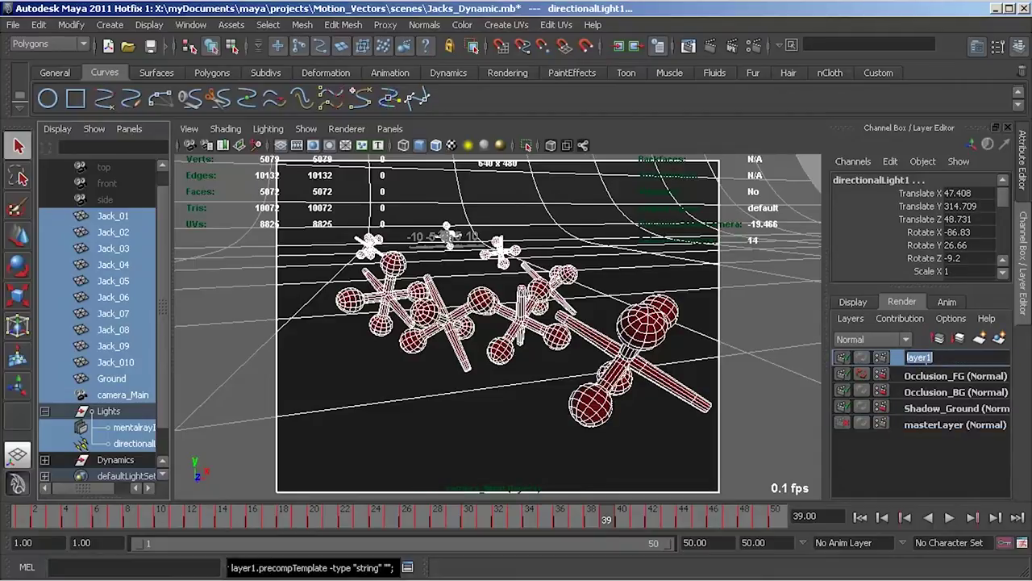
{"action": "type", "text": "Passes"}
{"action": "key", "text": "Return"}
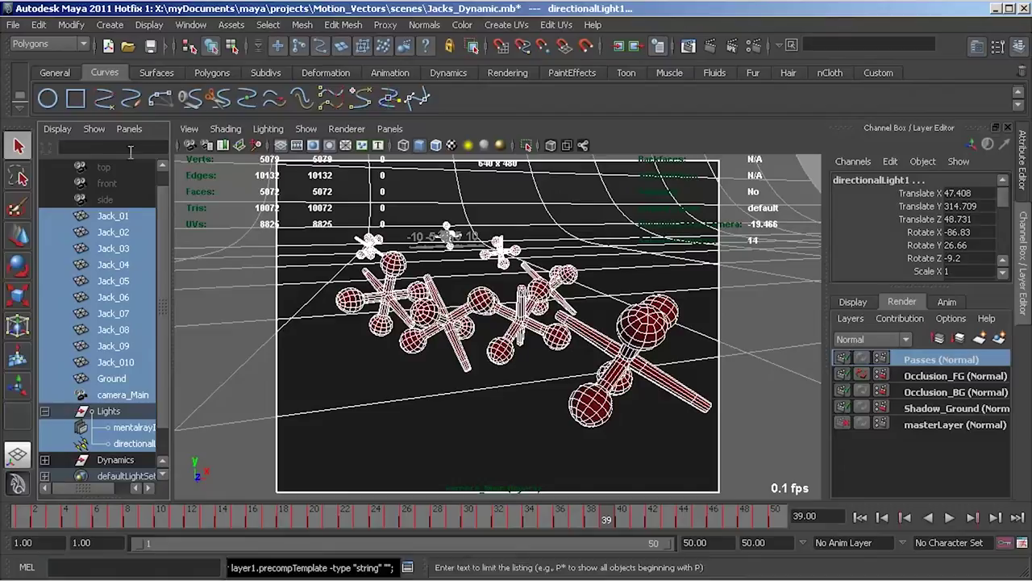
Create a pass contribution map named FG on the Passes layer from the ten jacks and both lights
{"action": "left_click_drag", "start_coordinate": [125, 218], "coordinate": [129, 366]}
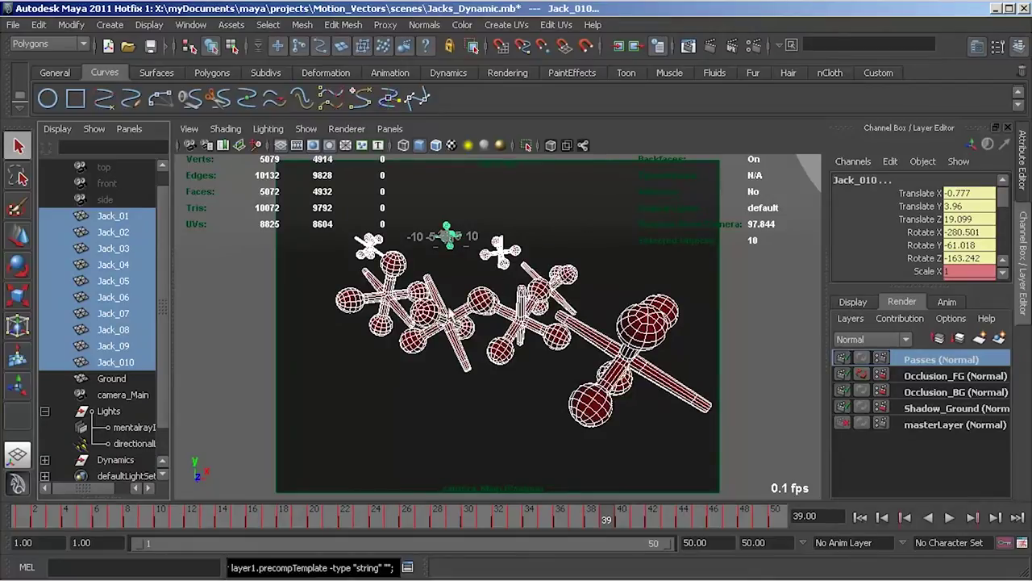
{"action": "left_click", "coordinate": [133, 429], "text": "ctrl"}
{"action": "left_click", "coordinate": [134, 444], "text": "ctrl"}
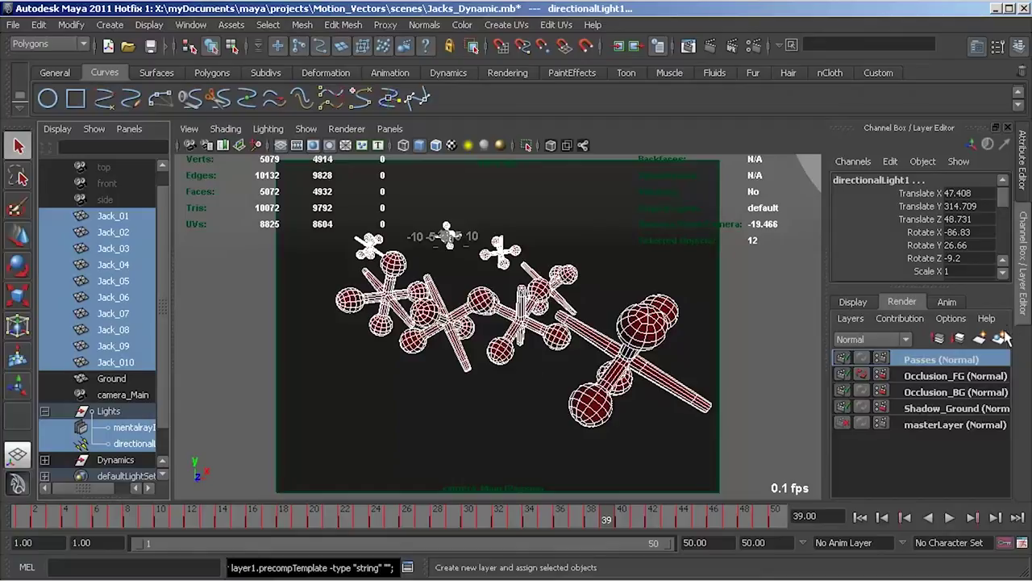
{"action": "right_click", "coordinate": [920, 361]}
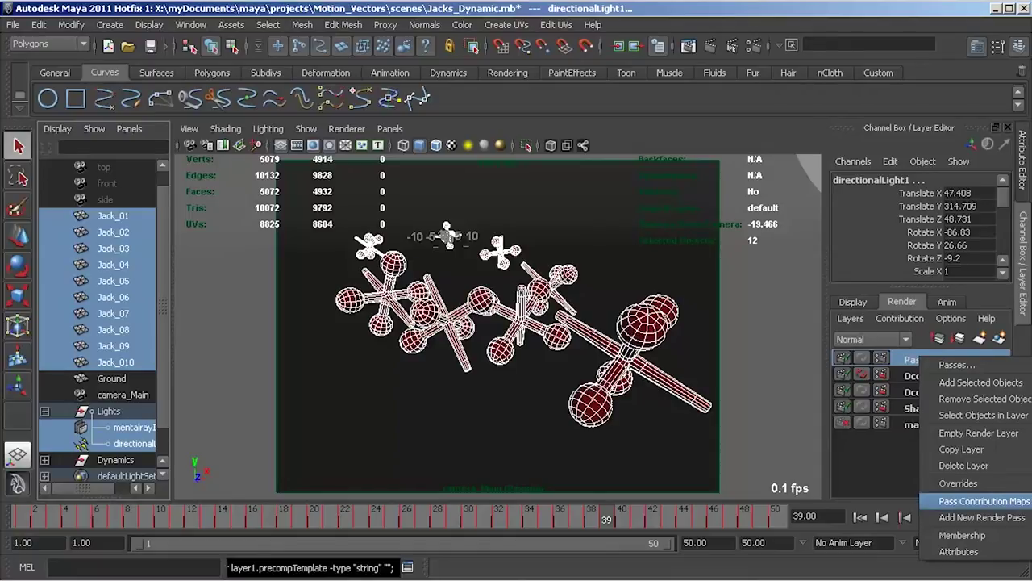
{"action": "left_click", "coordinate": [984, 501]}
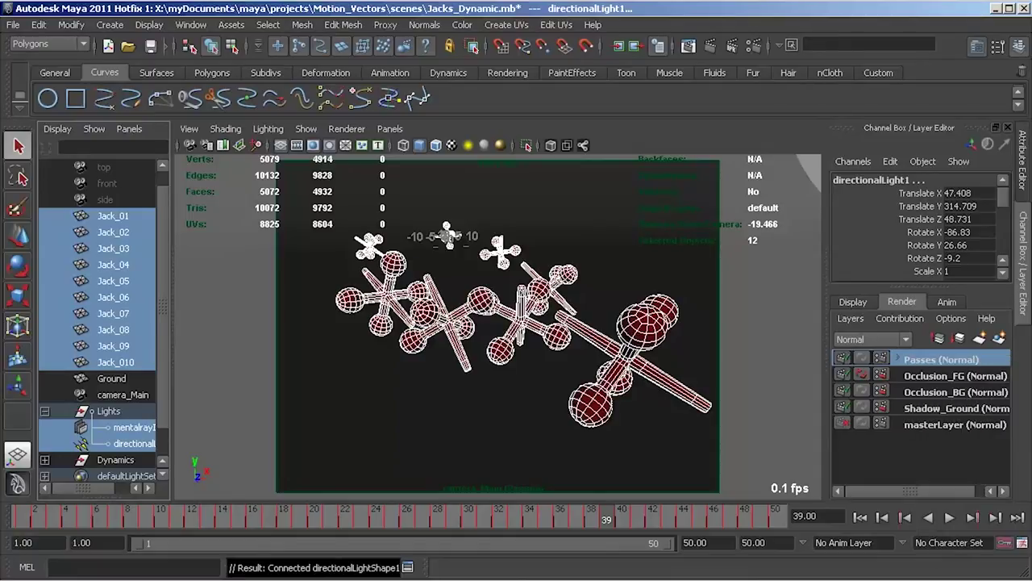
{"action": "left_click", "coordinate": [900, 360]}
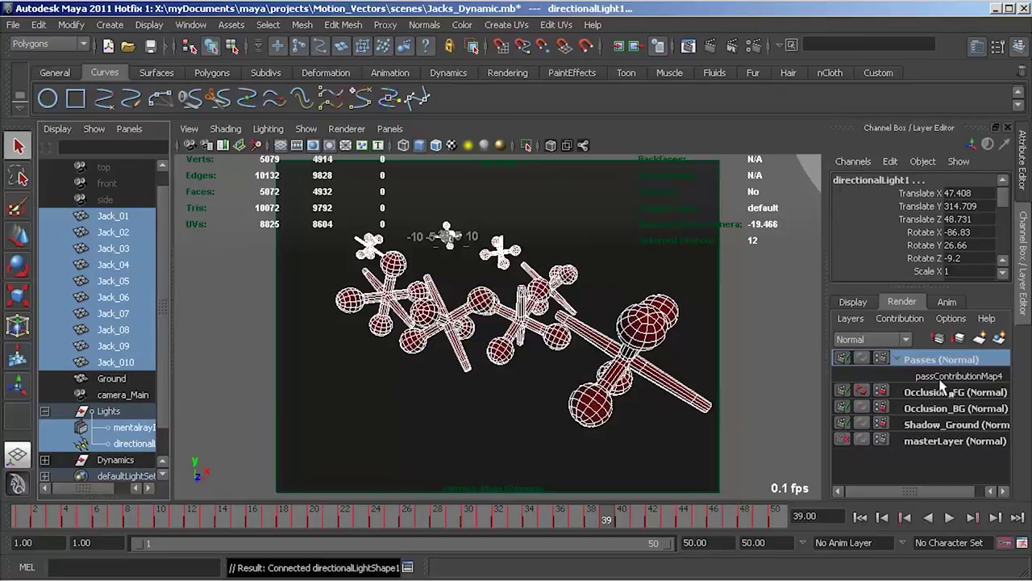
{"action": "double_click", "coordinate": [949, 376]}
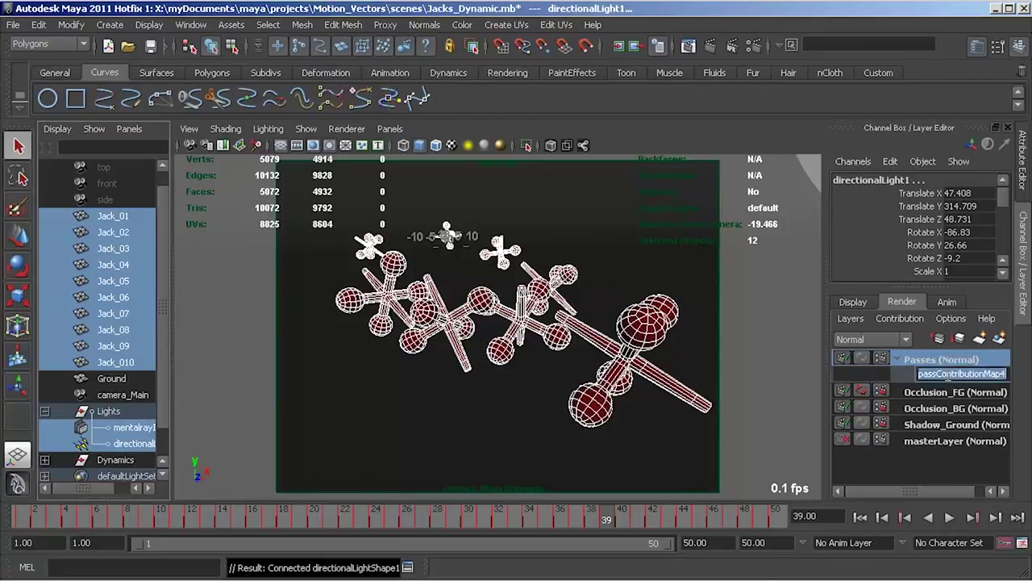
{"action": "type", "text": "FG"}
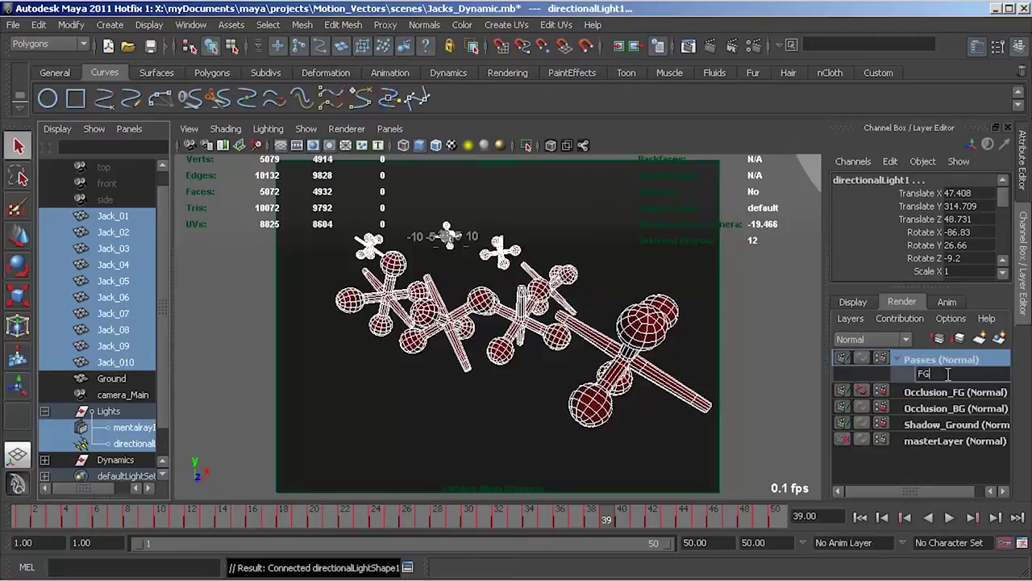
{"action": "key", "text": "Return"}
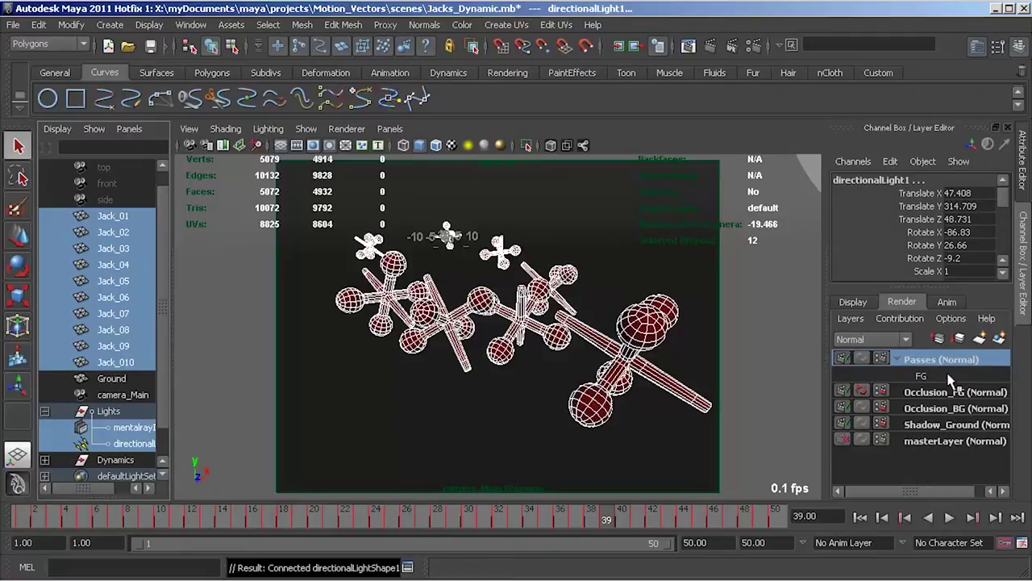
Create a pass contribution map named BG on the Passes layer from the Ground and both lights
{"action": "left_click", "coordinate": [615, 239]}
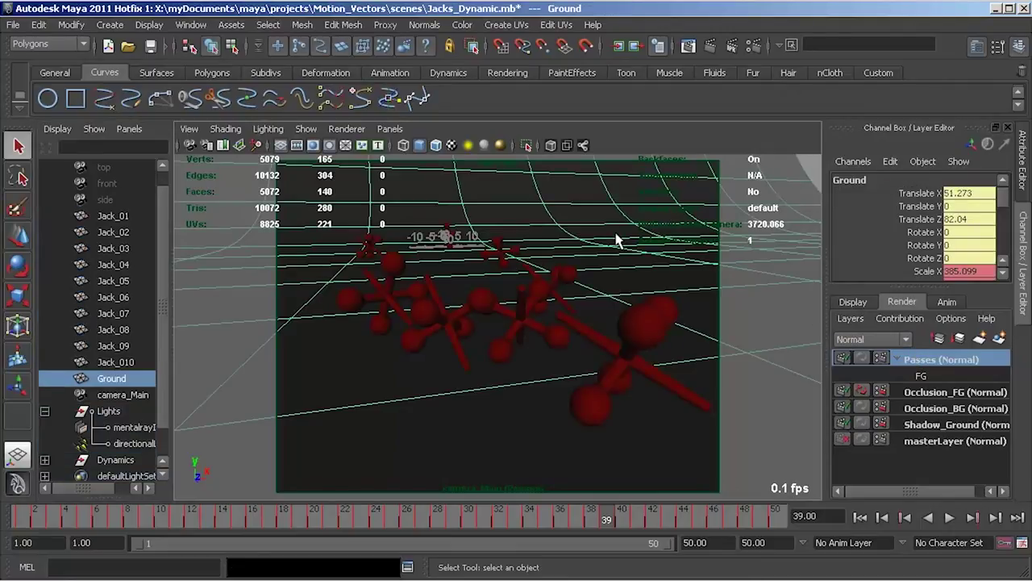
{"action": "left_click", "coordinate": [128, 427], "text": "ctrl"}
{"action": "left_click", "coordinate": [129, 443], "text": "ctrl"}
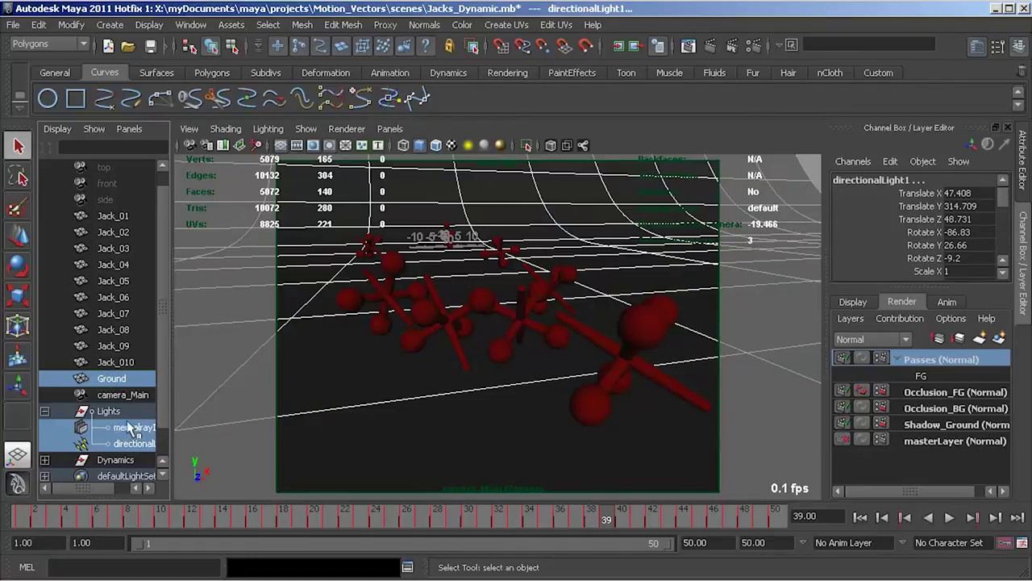
{"action": "right_click", "coordinate": [912, 362]}
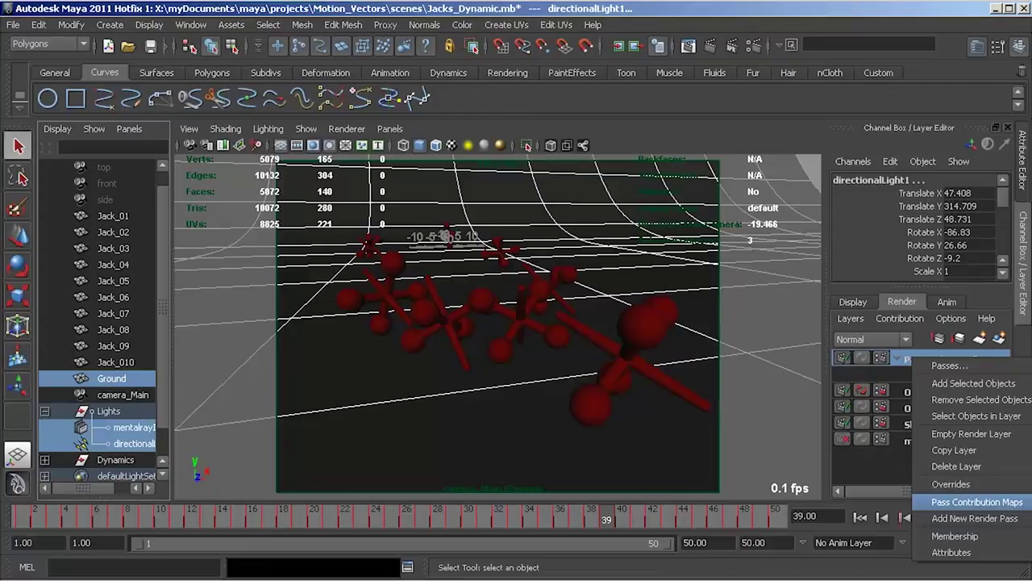
{"action": "left_click", "coordinate": [1024, 501]}
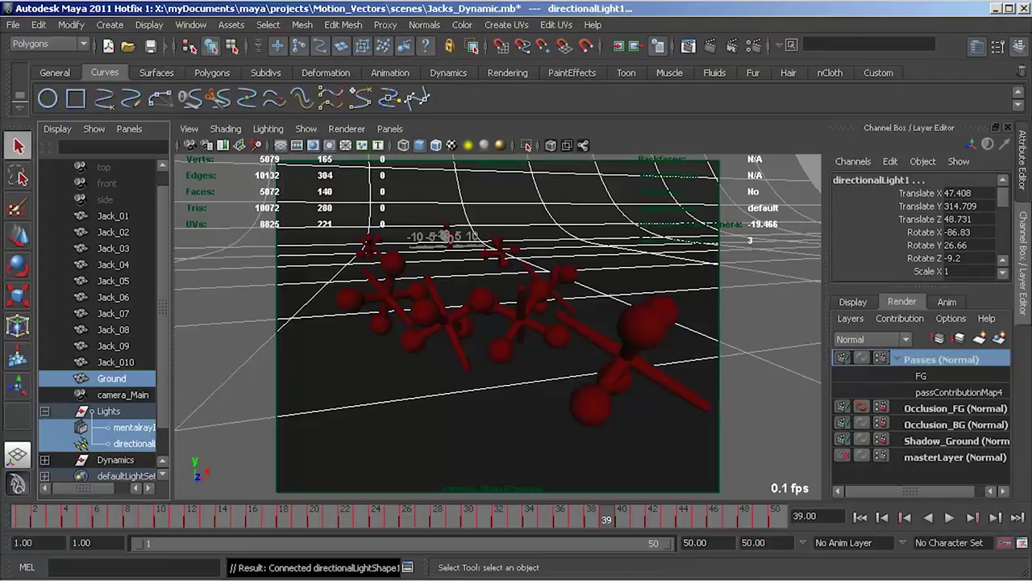
{"action": "double_click", "coordinate": [937, 392]}
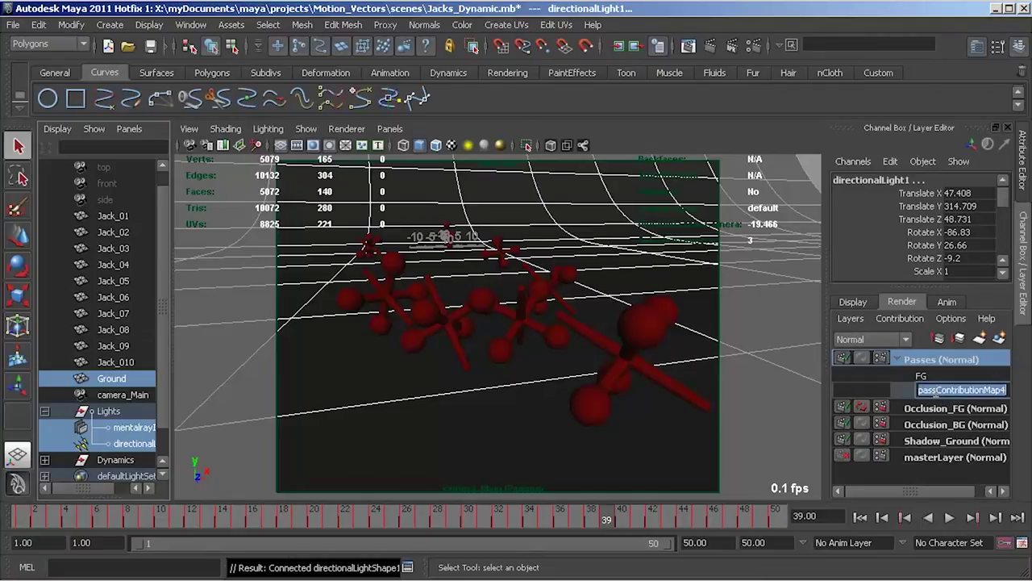
{"action": "type", "text": "BG"}
{"action": "key", "text": "Return"}
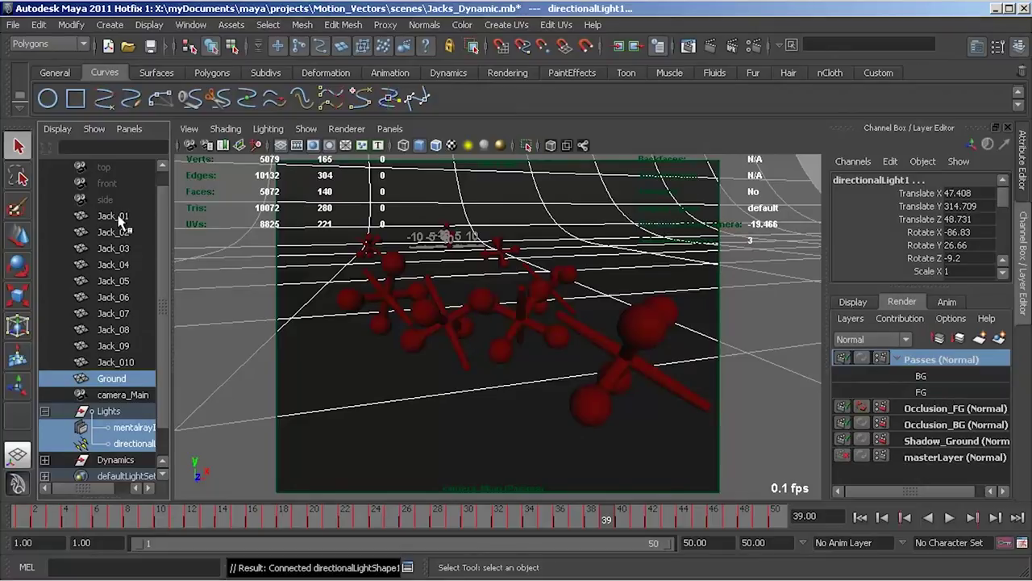
Create a pass contribution map named All on the Passes layer from the ten jacks, the Ground and both lights
{"action": "left_click", "coordinate": [115, 362], "text": "ctrl"}
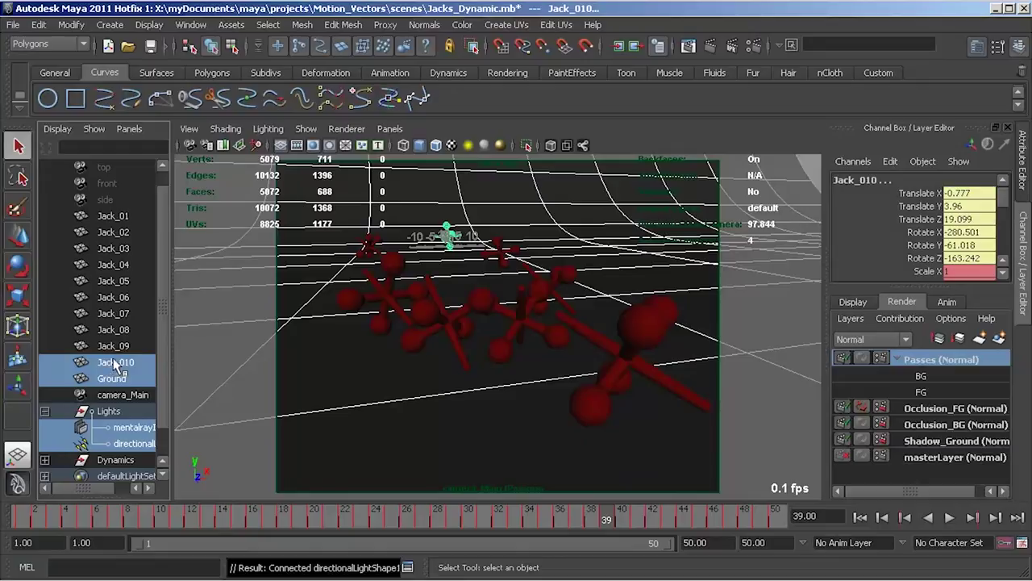
{"action": "left_click", "coordinate": [113, 345], "text": "ctrl"}
{"action": "left_click", "coordinate": [115, 218], "text": "shift"}
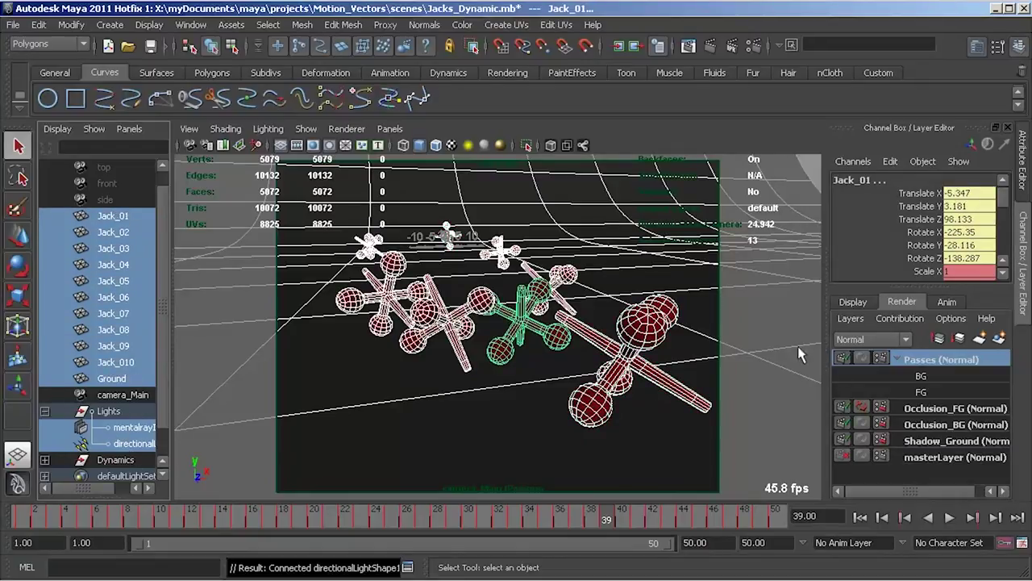
{"action": "right_click", "coordinate": [909, 360]}
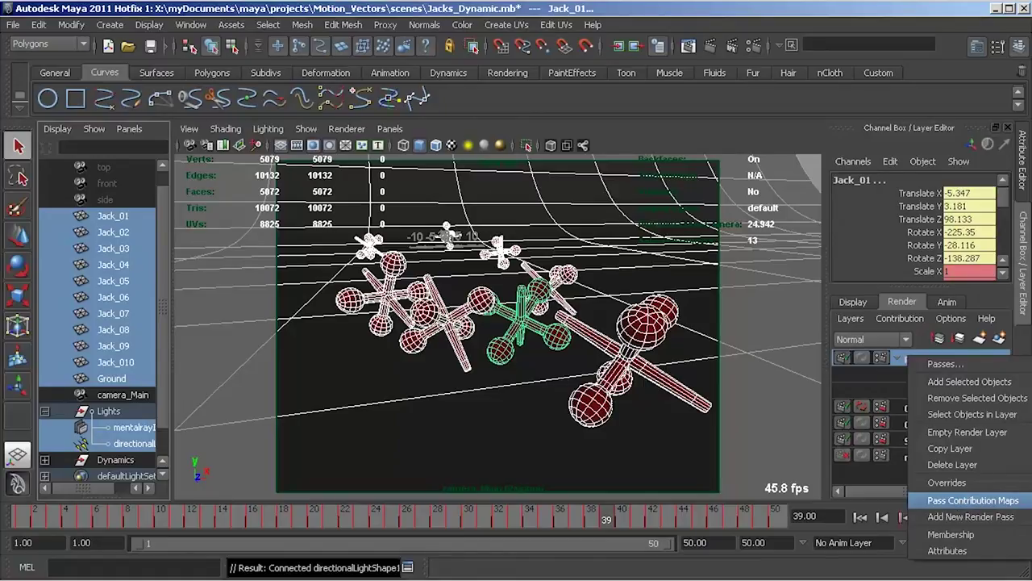
{"action": "left_click", "coordinate": [972, 500]}
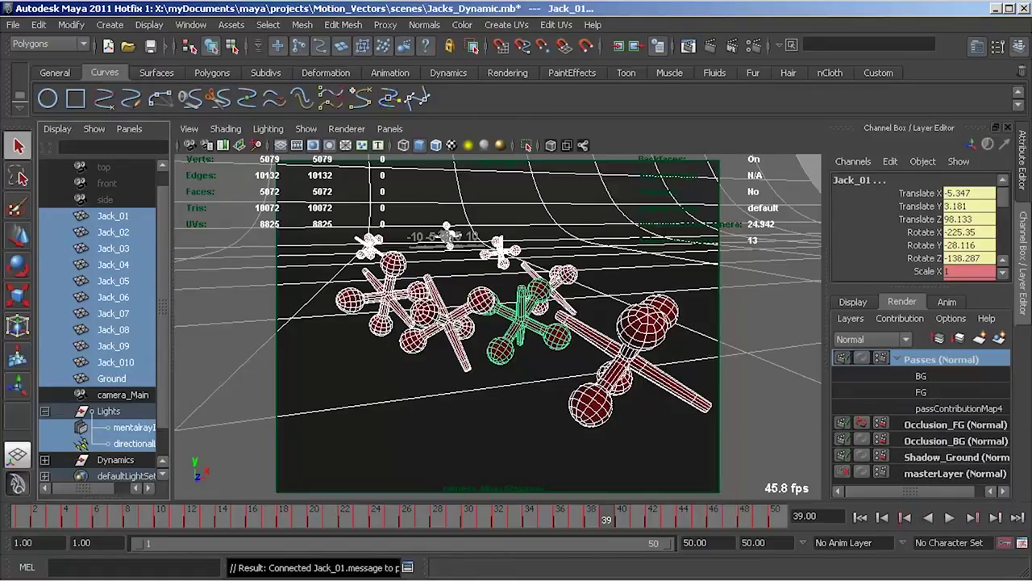
{"action": "double_click", "coordinate": [944, 409]}
{"action": "type", "text": "ALL1"}
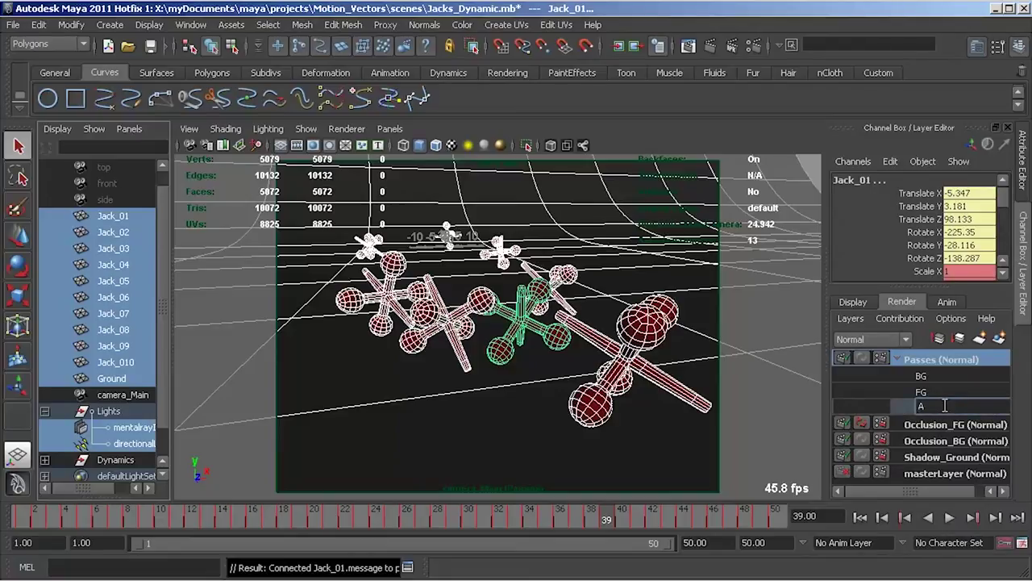
{"action": "key", "text": "Return"}
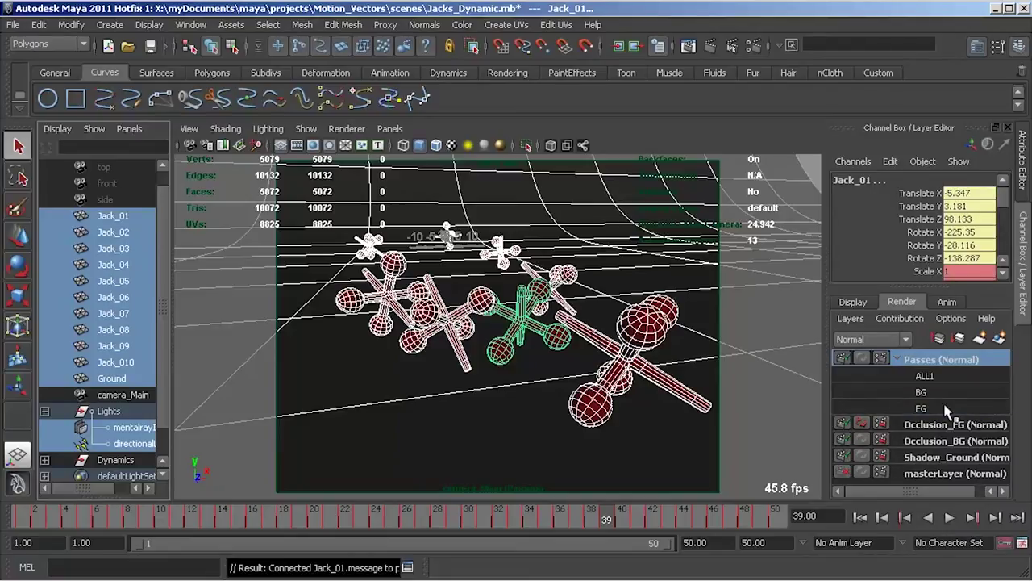
{"action": "double_click", "coordinate": [960, 375]}
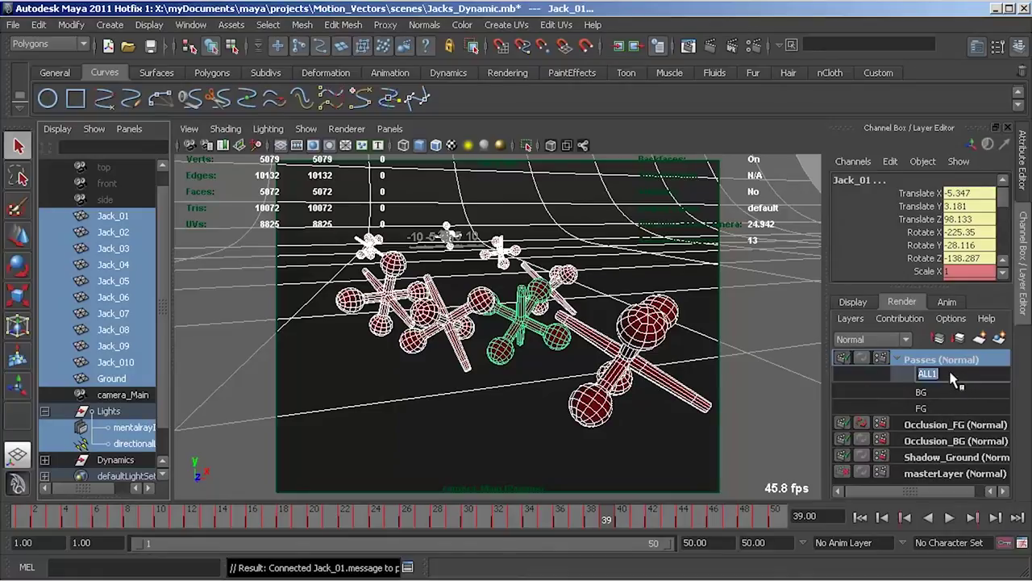
{"action": "type", "text": "All"}
{"action": "key", "text": "Return"}
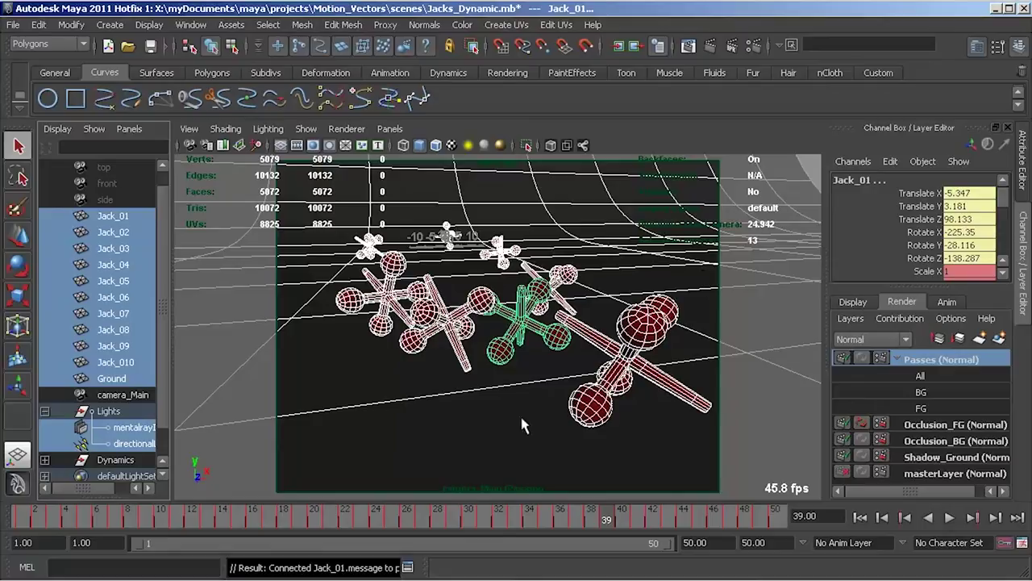
Create two Beauty render passes in the Passes layer's render settings, one with the prefix FG_ and one with BG_
{"action": "left_click", "coordinate": [754, 48]}
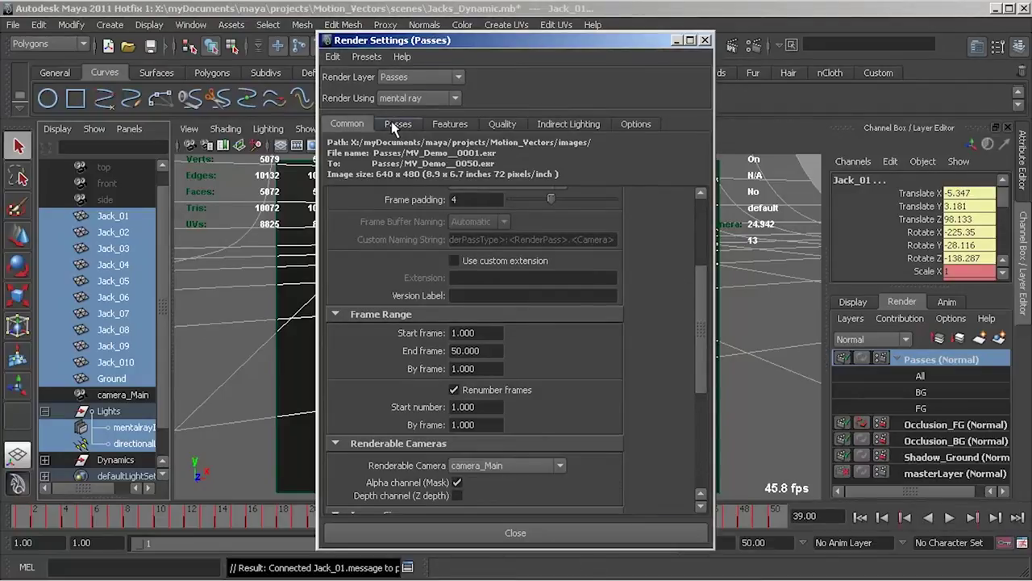
{"action": "left_click", "coordinate": [396, 127]}
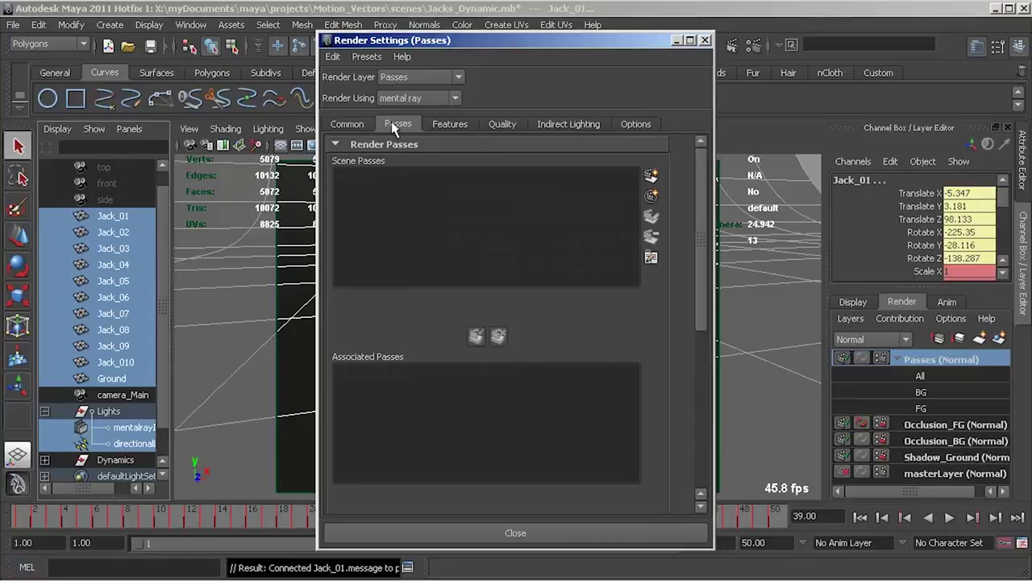
{"action": "left_click_drag", "start_coordinate": [715, 246], "coordinate": [735, 244]}
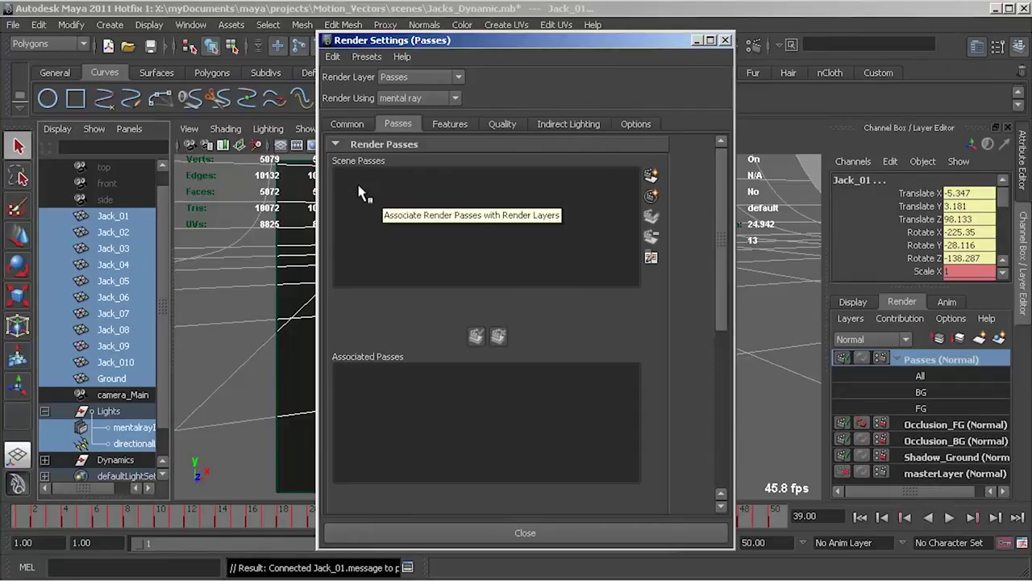
{"action": "left_click", "coordinate": [651, 177]}
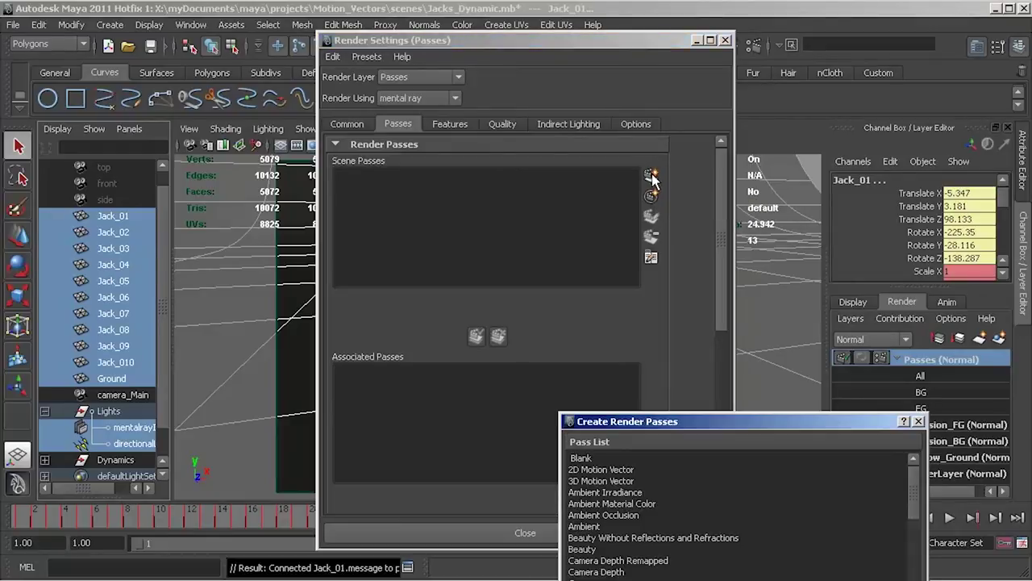
{"action": "left_click_drag", "start_coordinate": [696, 425], "coordinate": [674, 120]}
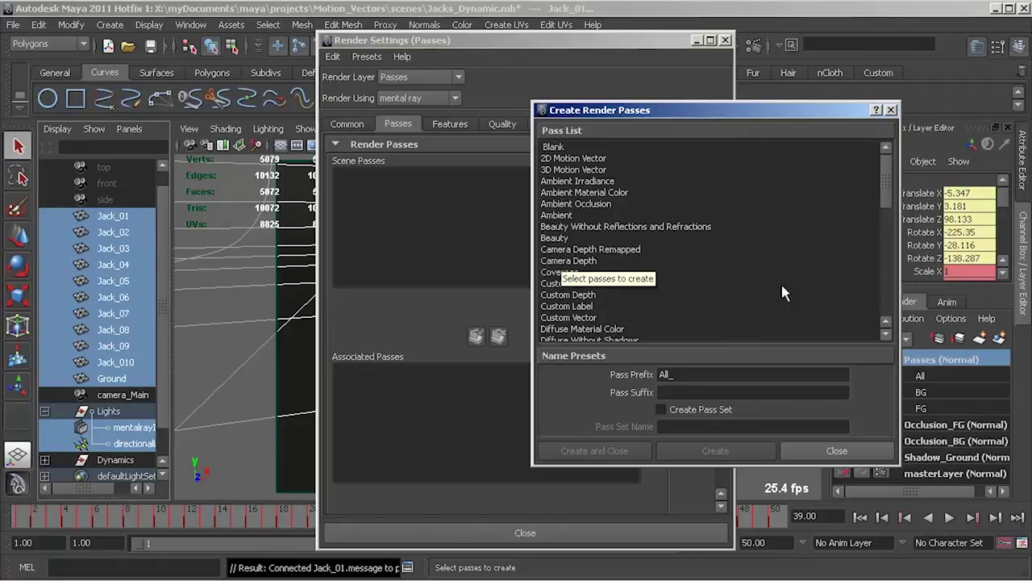
{"action": "left_click", "coordinate": [555, 239]}
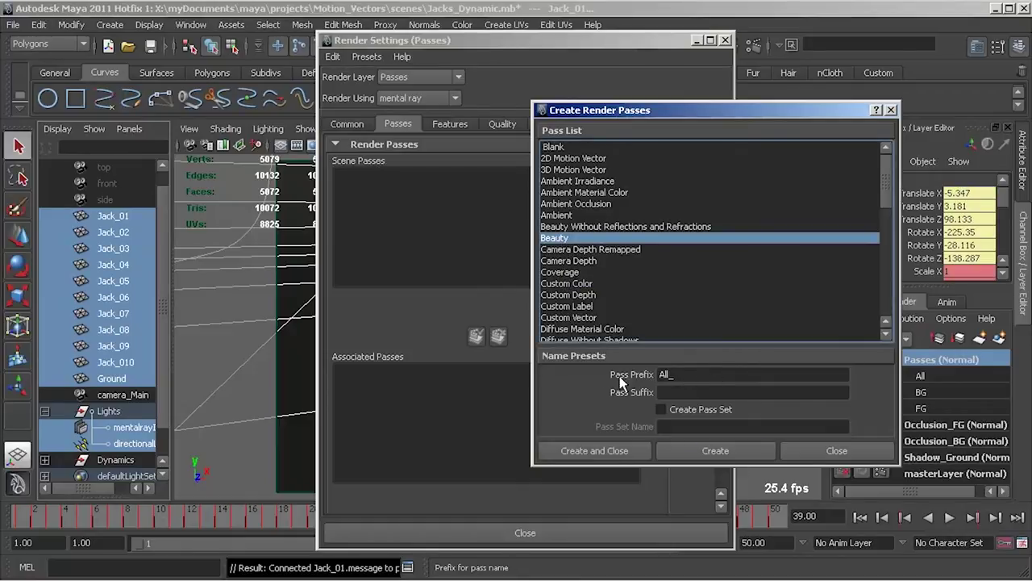
{"action": "double_click", "coordinate": [683, 374]}
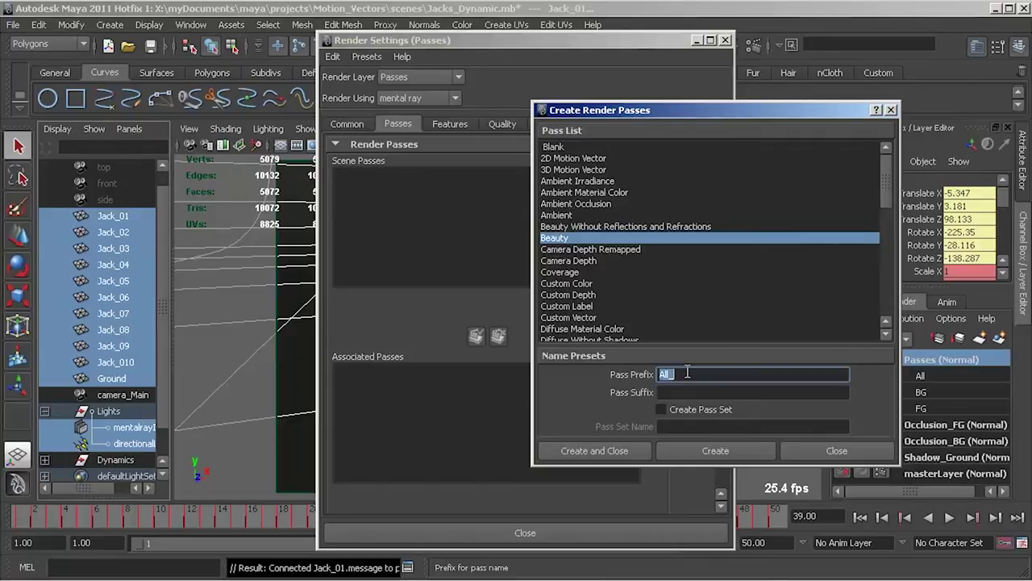
{"action": "type", "text": "FG_"}
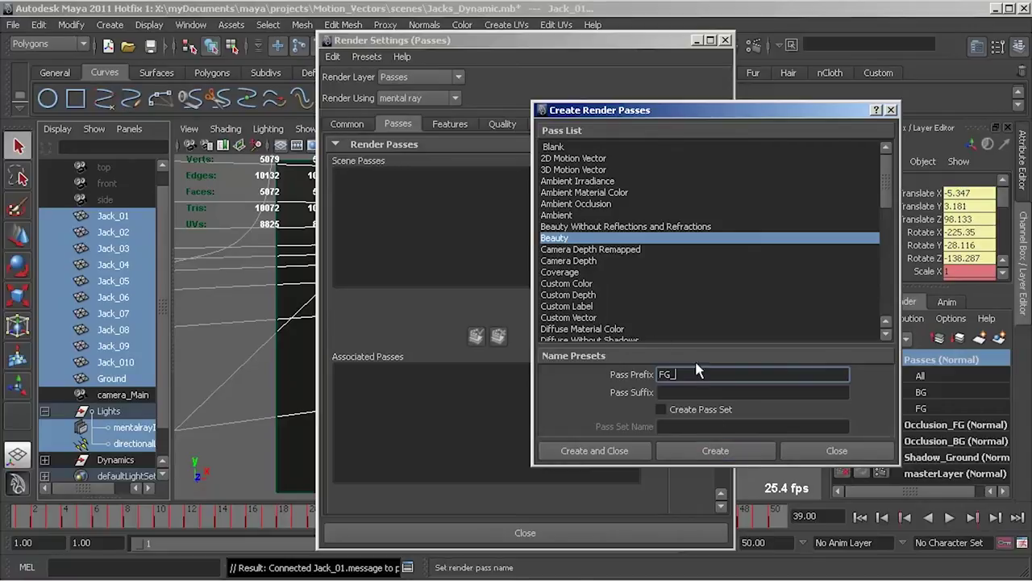
{"action": "left_click", "coordinate": [714, 452]}
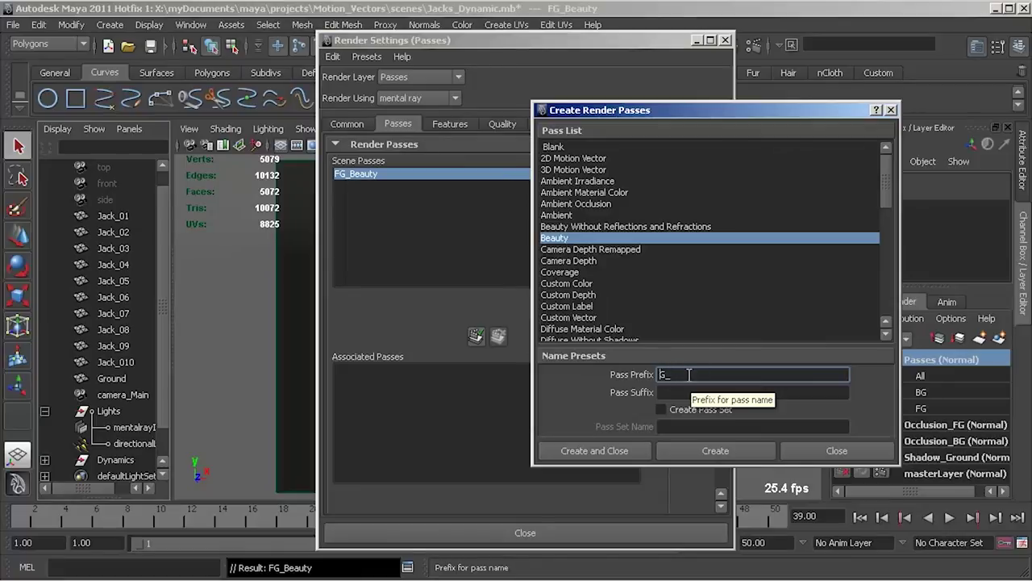
{"action": "left_click", "coordinate": [706, 454]}
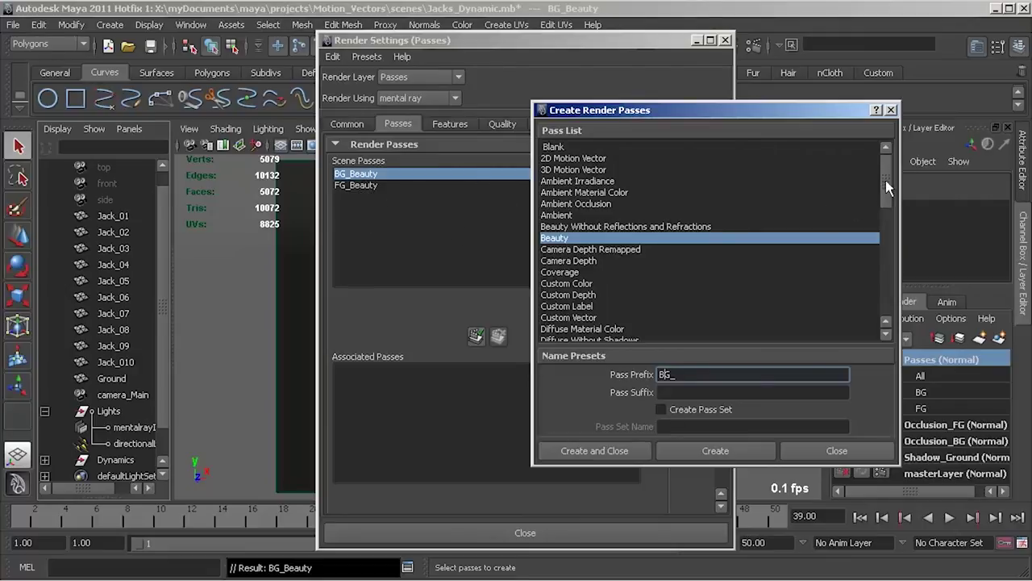
Create a Normalized 2D Motion Vector render pass with the prefix All_ and finish creating passes
{"action": "left_click_drag", "start_coordinate": [886, 181], "coordinate": [881, 255]}
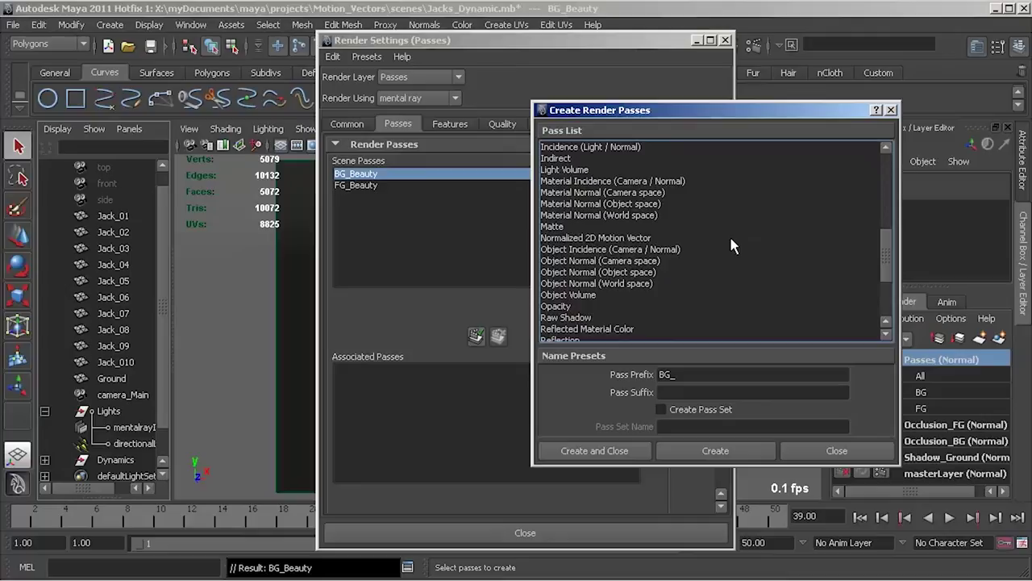
{"action": "double_click", "coordinate": [689, 376]}
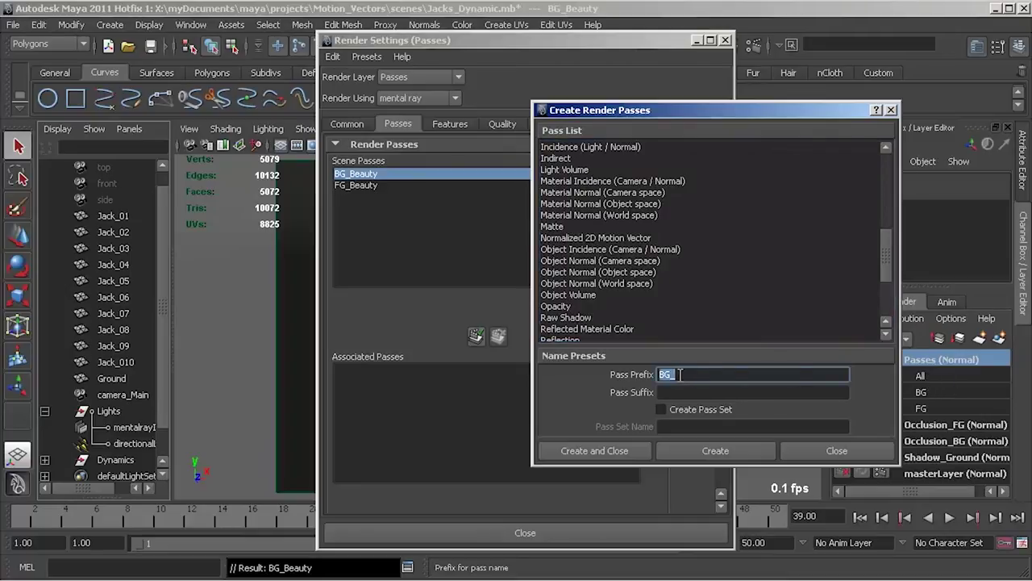
{"action": "type", "text": "All_"}
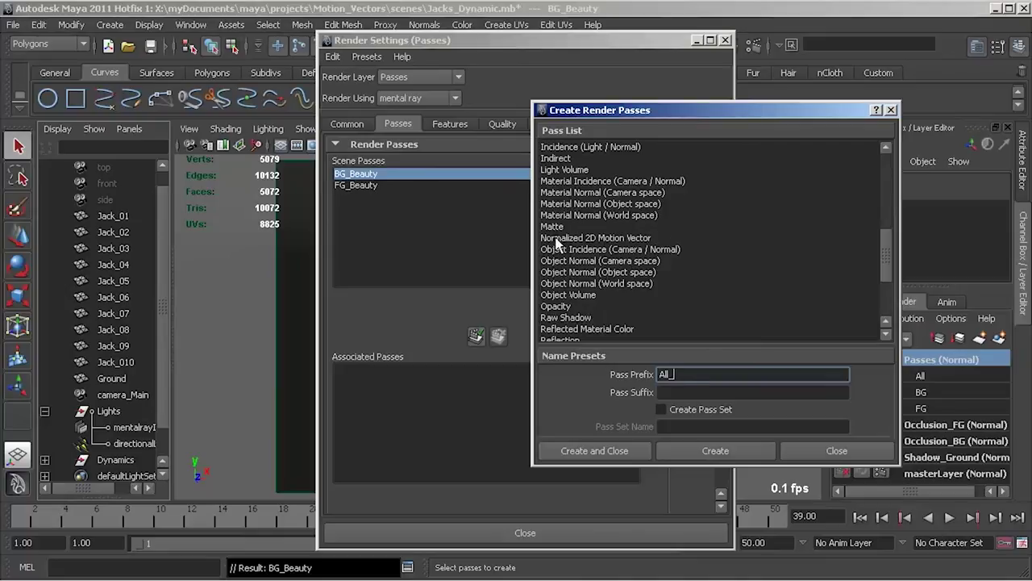
{"action": "left_click_drag", "start_coordinate": [889, 234], "coordinate": [886, 270]}
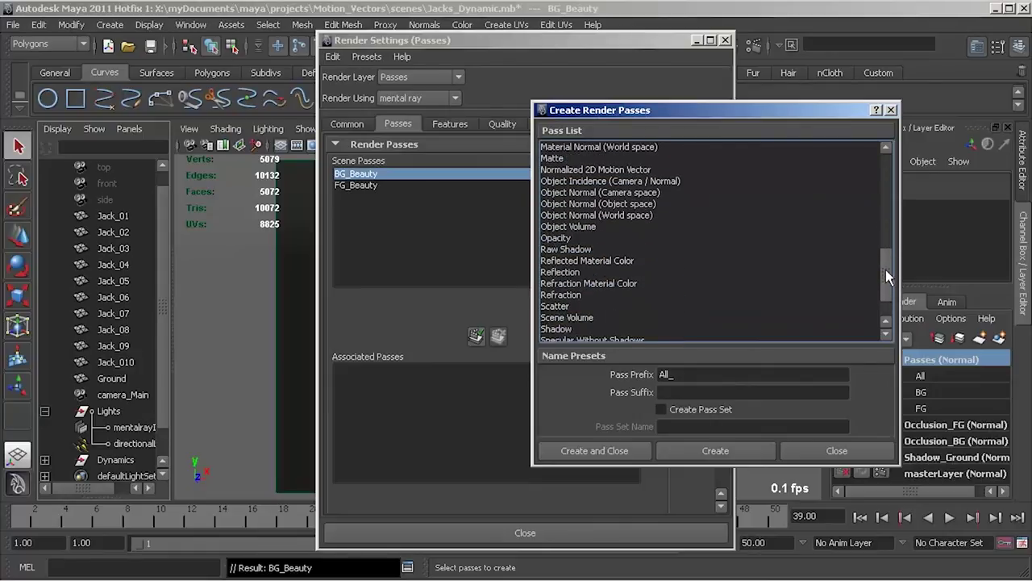
{"action": "left_click", "coordinate": [579, 171]}
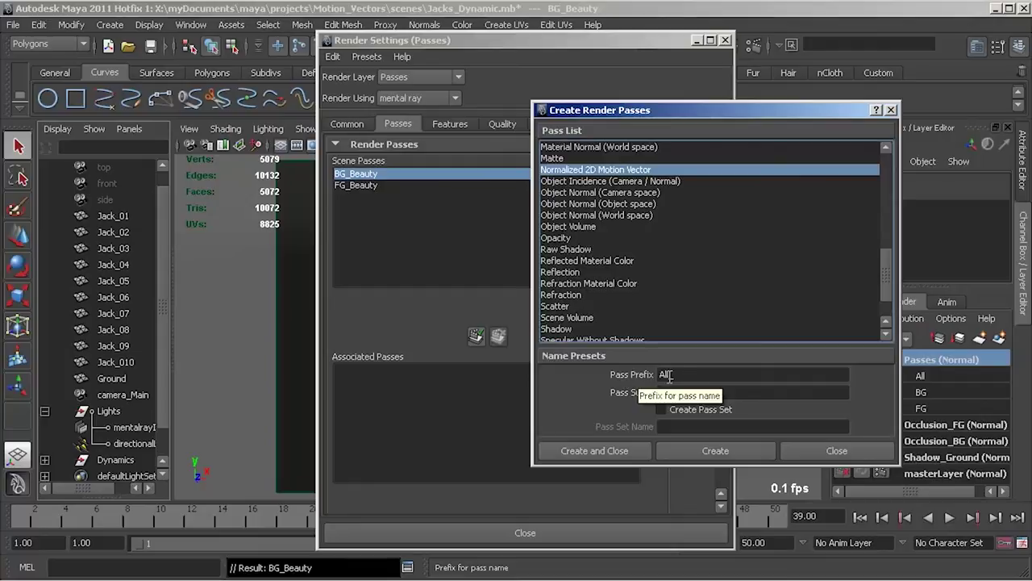
{"action": "type", "text": "_"}
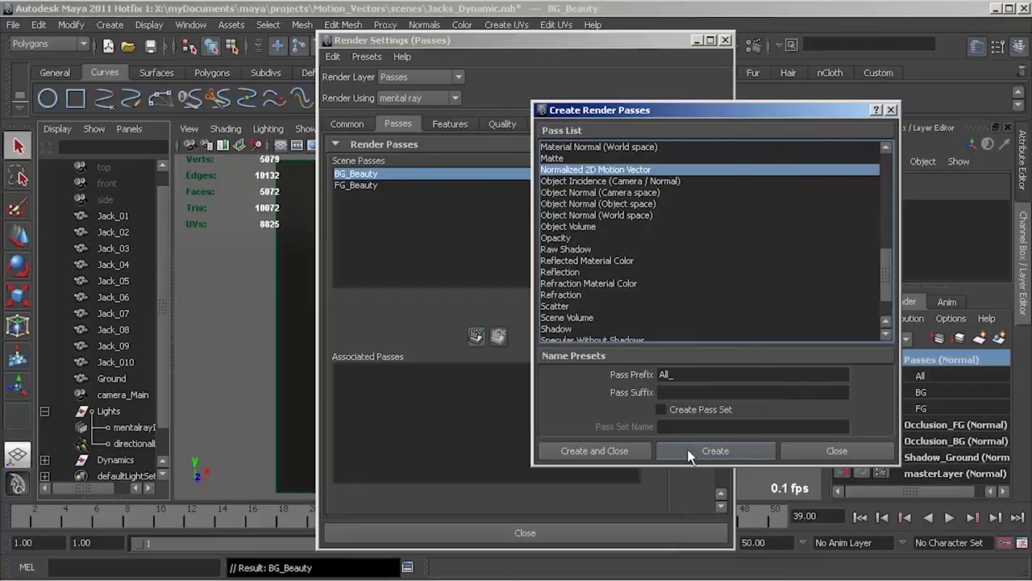
{"action": "left_click", "coordinate": [597, 450]}
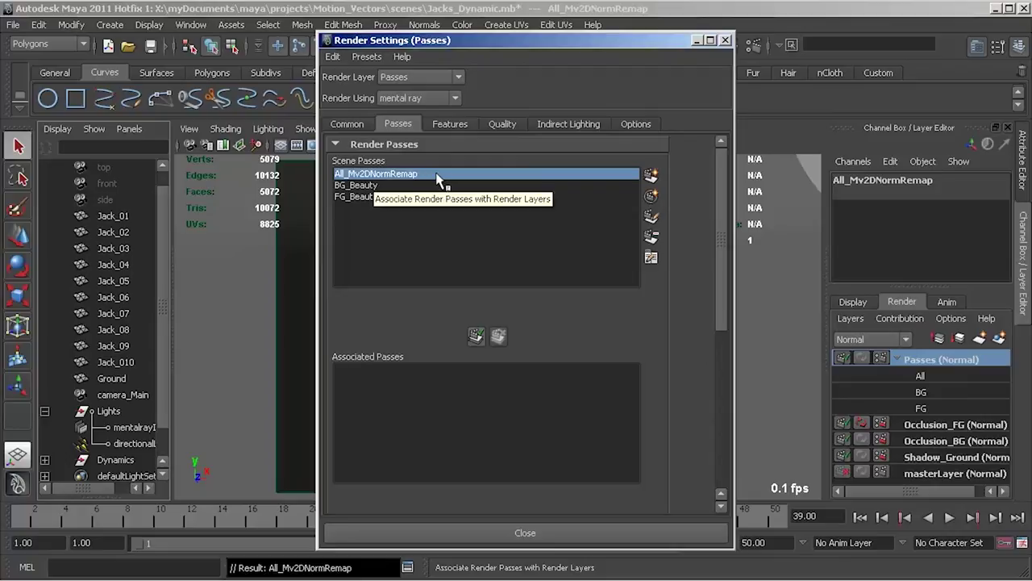
Associate the All_Mv2DNormRemap, BG_Beauty and FG_Beauty scene passes with the Passes render layer
{"action": "left_click", "coordinate": [359, 185], "text": "ctrl"}
{"action": "left_click", "coordinate": [359, 196], "text": "ctrl"}
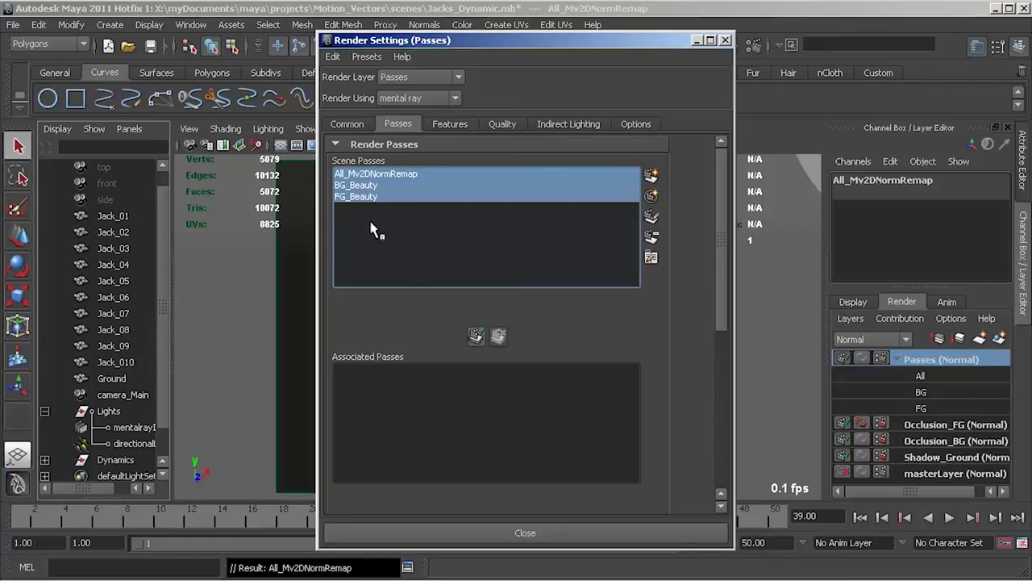
{"action": "mouse_move", "coordinate": [564, 40]}
{"action": "left_mouse_down"}
{"action": "mouse_move", "coordinate": [315, 68]}
{"action": "mouse_move", "coordinate": [538, 66]}
{"action": "mouse_move", "coordinate": [548, 50]}
{"action": "left_mouse_up"}
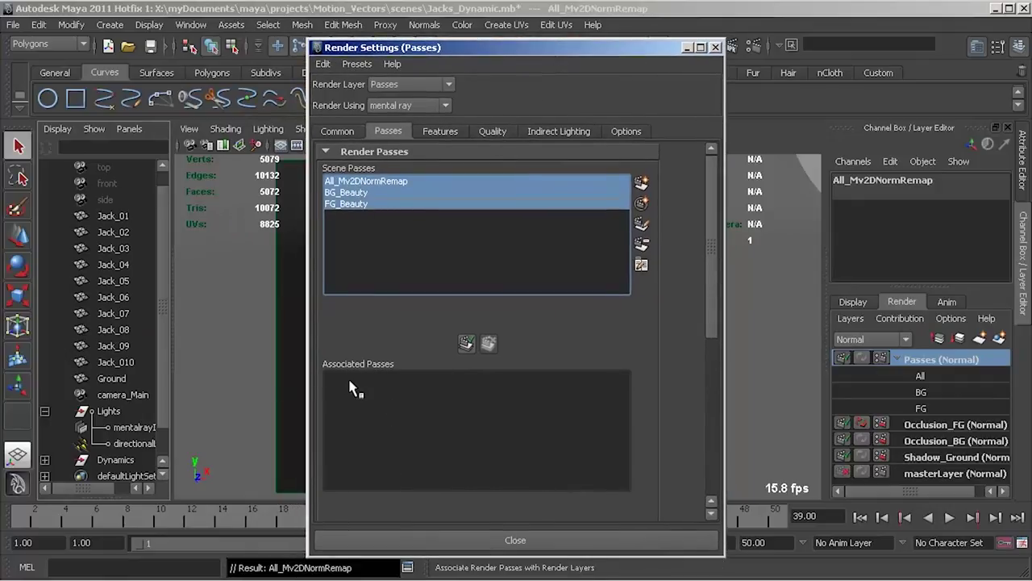
{"action": "left_click", "coordinate": [360, 182]}
{"action": "left_click", "coordinate": [355, 204], "text": "shift"}
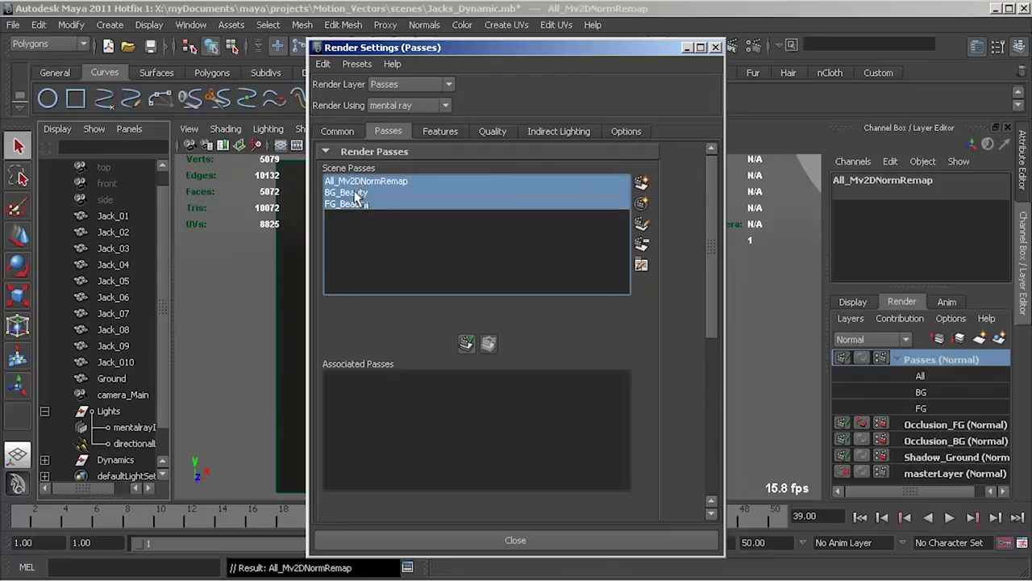
{"action": "left_click", "coordinate": [466, 345]}
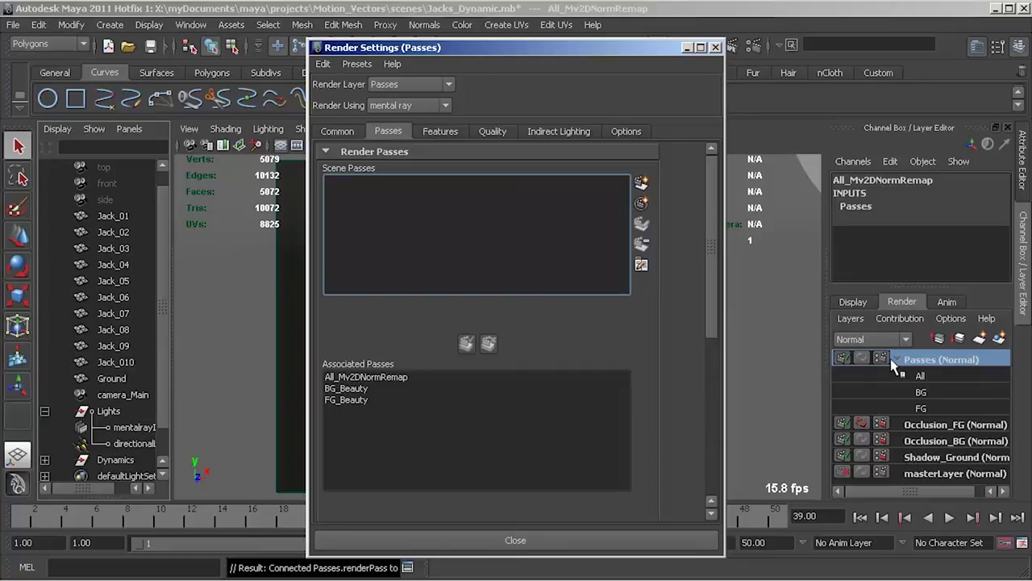
Assign the All_Mv2DNormRemap pass to the All contribution map of the Passes layer
{"action": "left_click", "coordinate": [925, 427]}
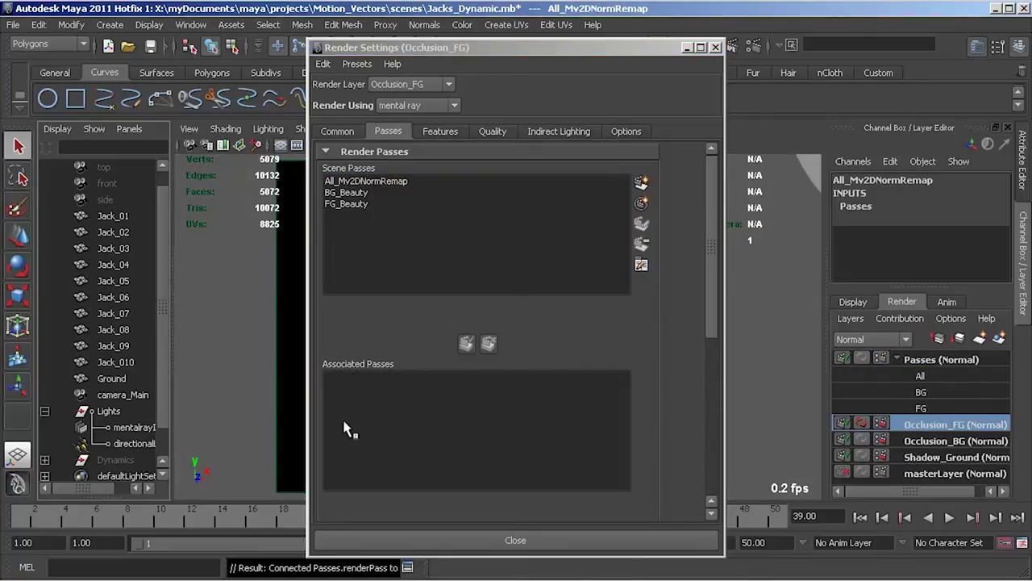
{"action": "left_click", "coordinate": [918, 362]}
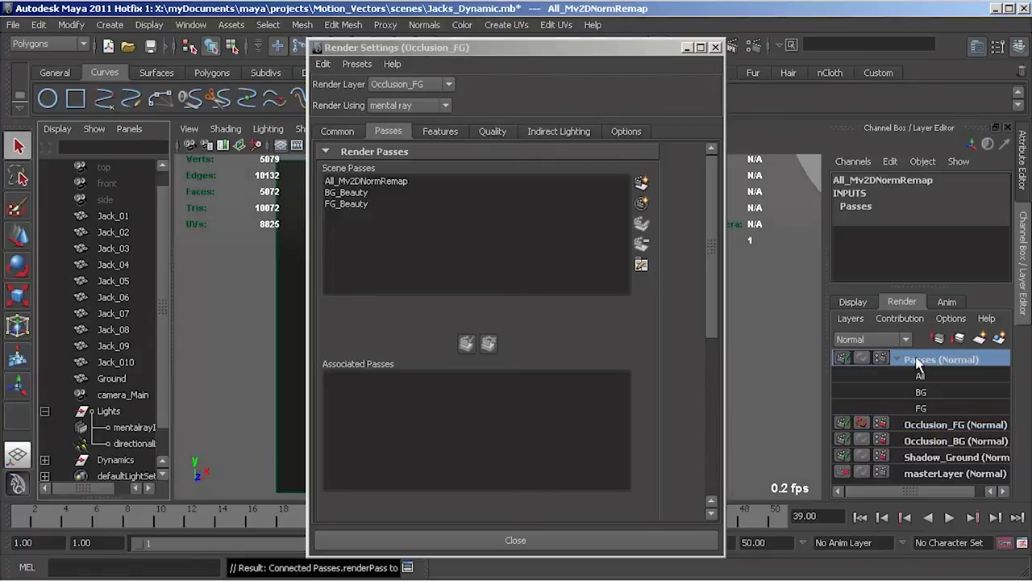
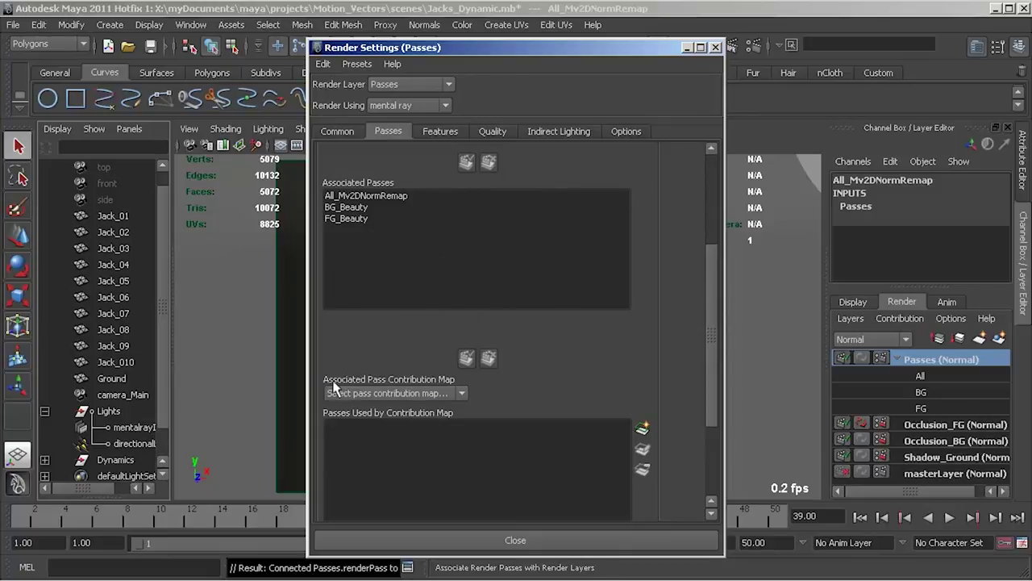
{"action": "left_click", "coordinate": [382, 393]}
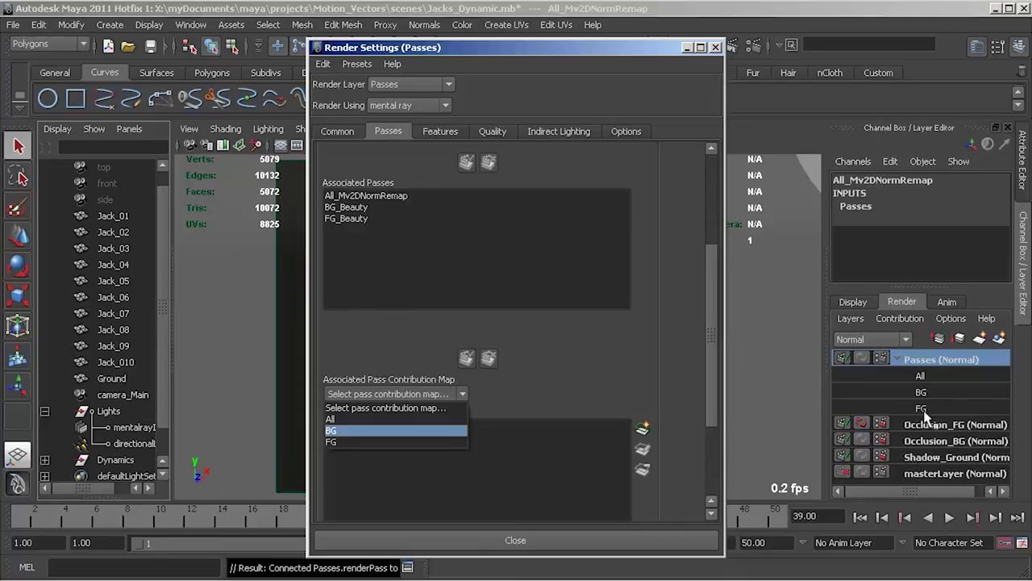
{"action": "left_click", "coordinate": [375, 420]}
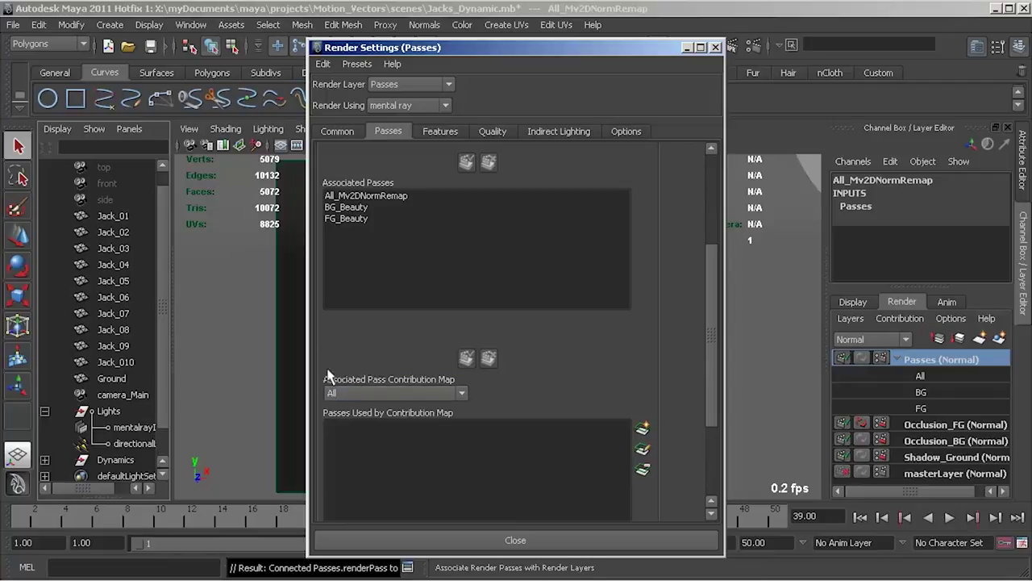
{"action": "left_click", "coordinate": [375, 197]}
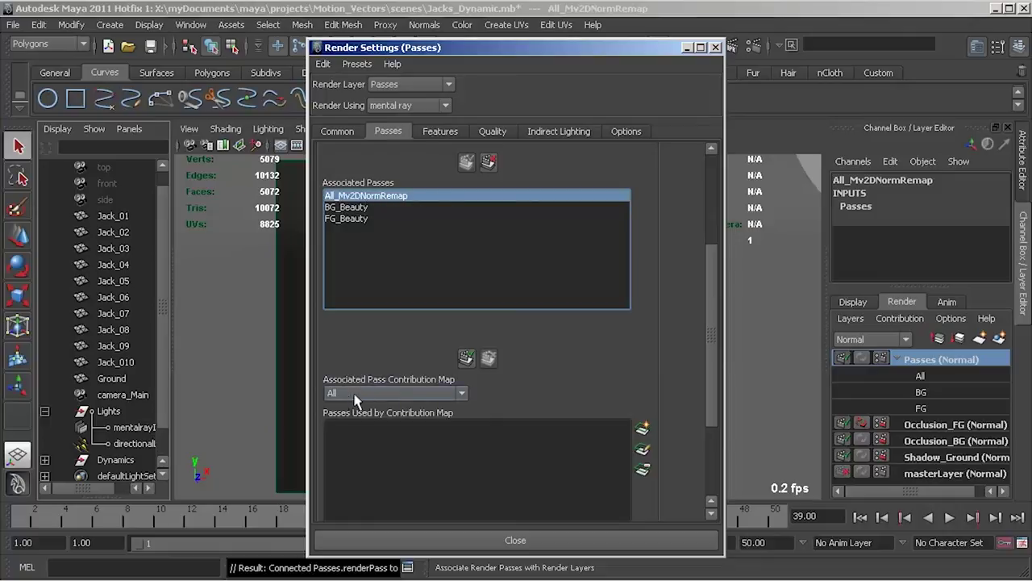
{"action": "left_click", "coordinate": [467, 357]}
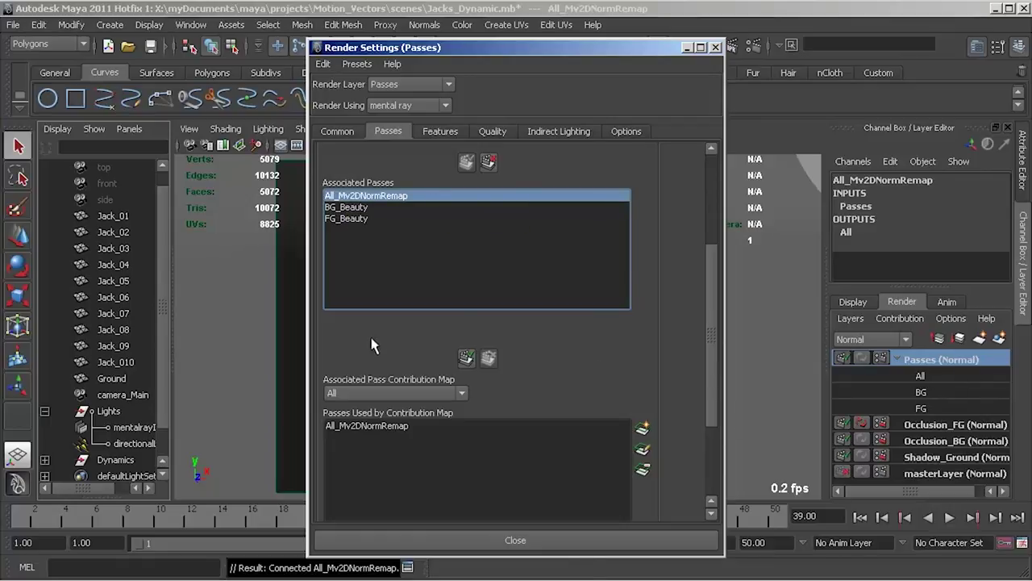
Assign the BG_Beauty pass to the BG contribution map of the Passes layer
{"action": "left_click", "coordinate": [367, 393]}
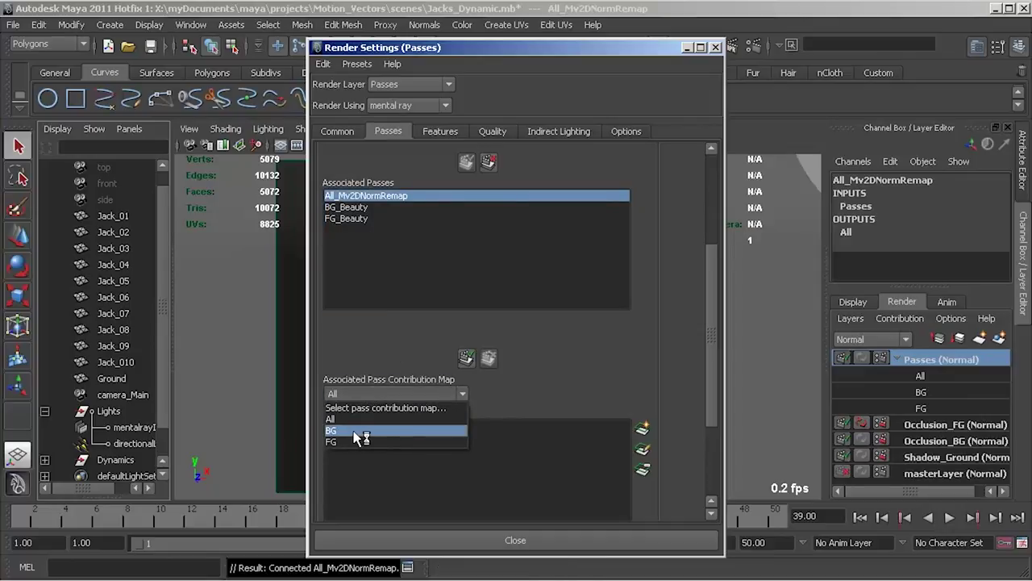
{"action": "left_click", "coordinate": [361, 436]}
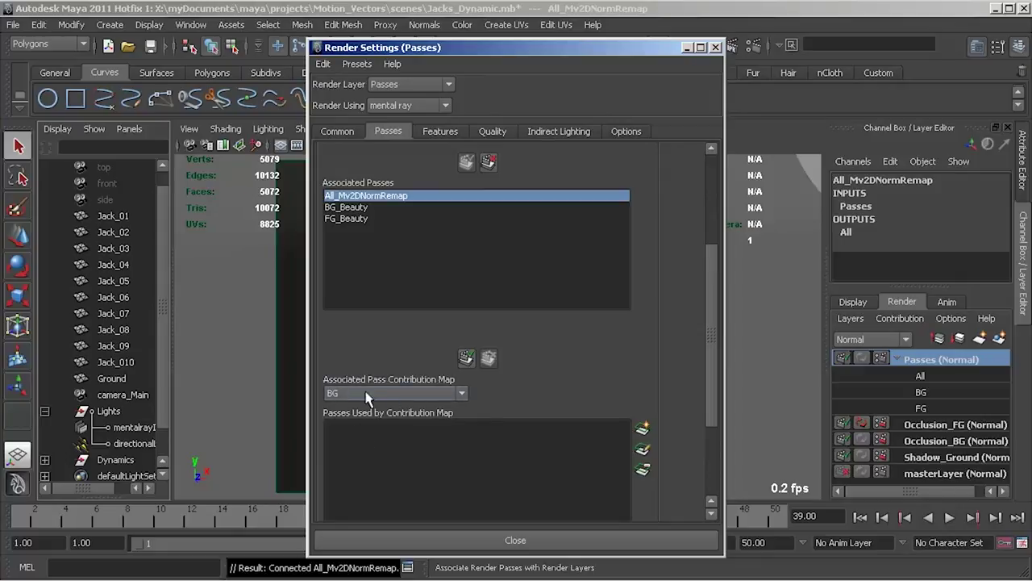
{"action": "left_click", "coordinate": [353, 208]}
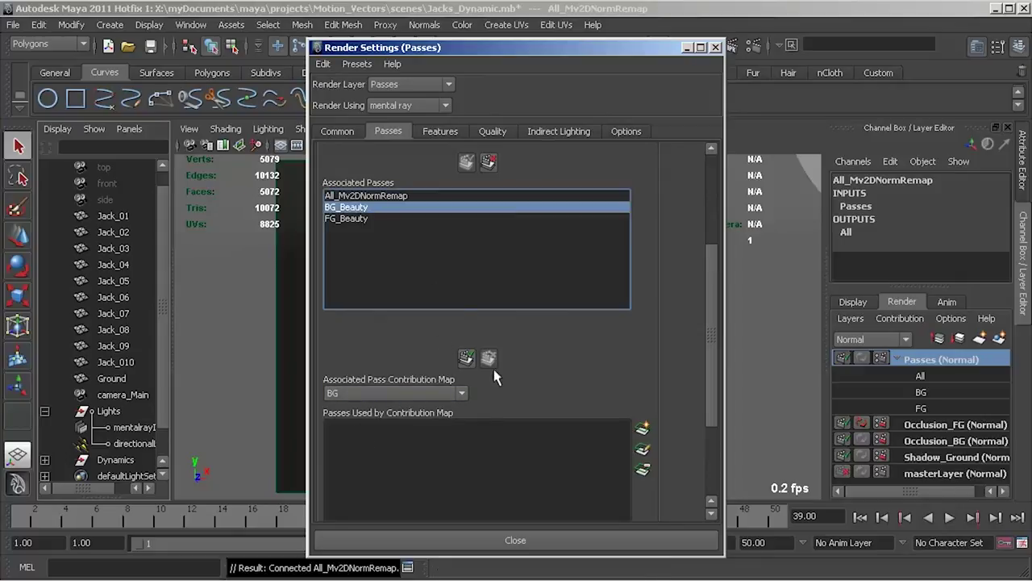
{"action": "left_click", "coordinate": [468, 360]}
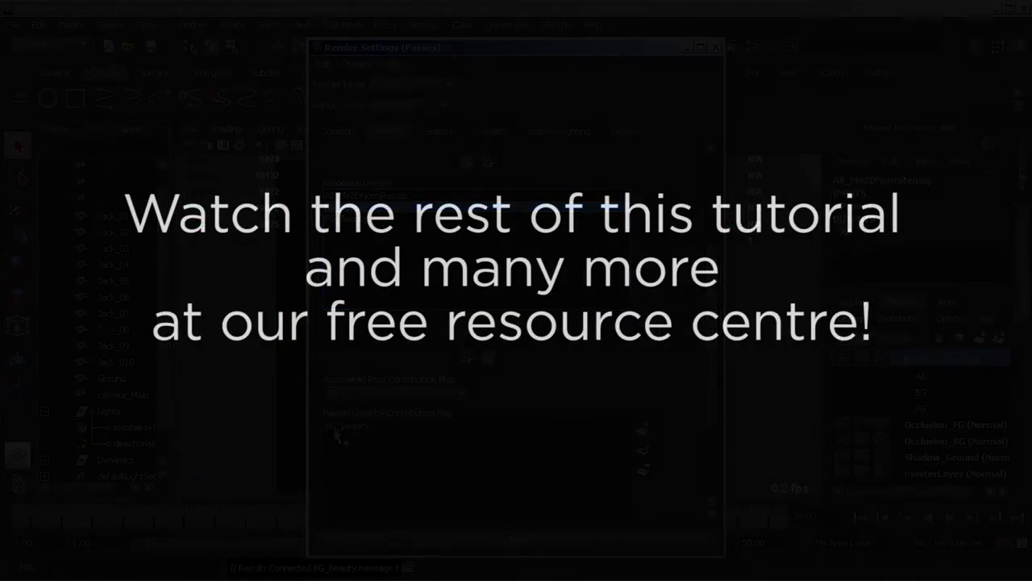